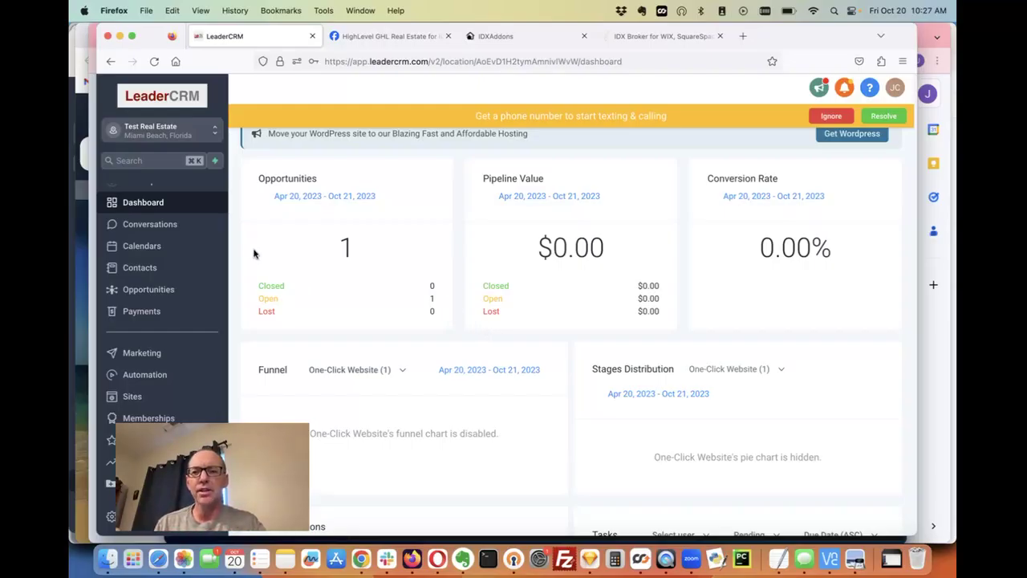
Open the GHL IDX dashboard and scroll through its Latest Activity feed.
{"action": "scroll", "coordinate": [183, 266], "scroll_direction": "down", "scroll_amount": 1}
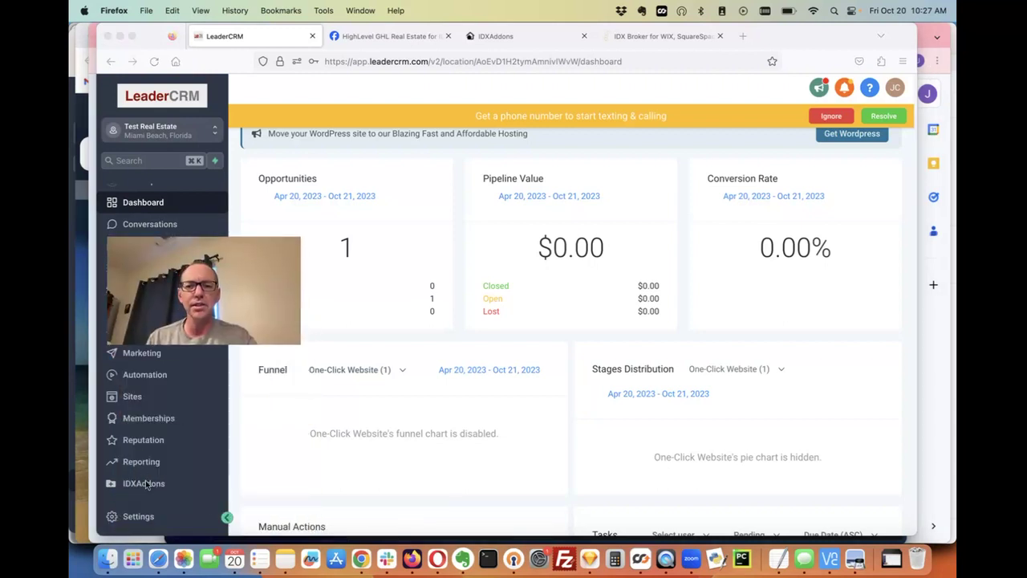
{"action": "left_click", "coordinate": [151, 485]}
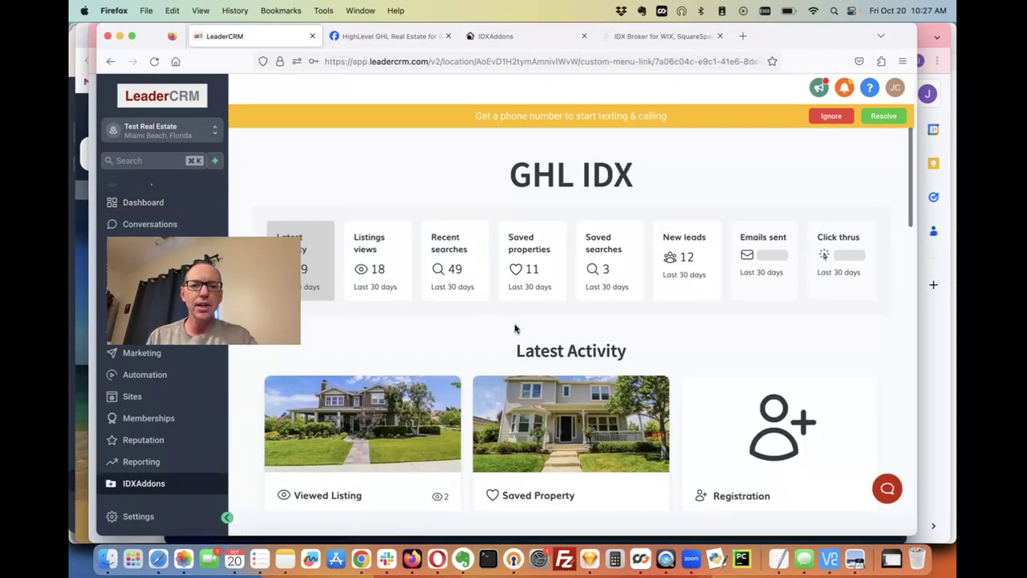
{"action": "scroll", "coordinate": [513, 326], "scroll_direction": "down", "scroll_amount": 1}
{"action": "scroll", "coordinate": [516, 328], "scroll_direction": "down", "scroll_amount": 1}
{"action": "scroll", "coordinate": [516, 328], "scroll_direction": "down", "scroll_amount": 1}
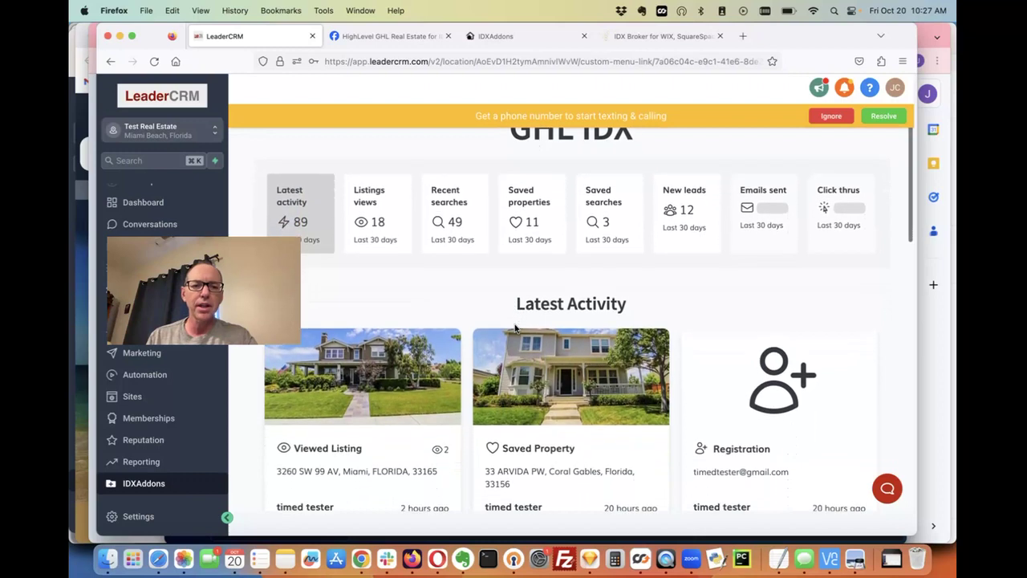
{"action": "scroll", "coordinate": [516, 328], "scroll_direction": "up", "scroll_amount": 1}
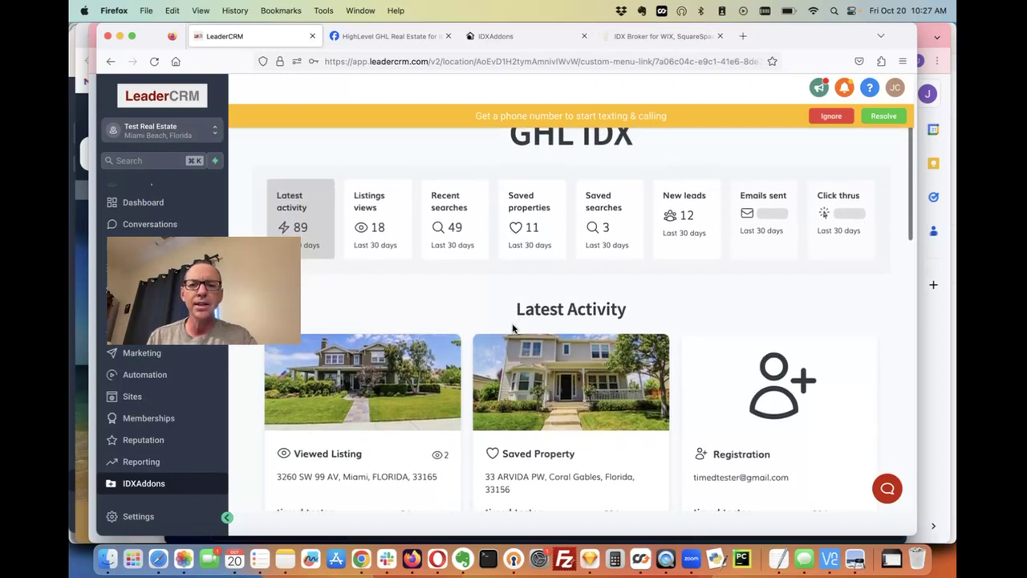
{"action": "scroll", "coordinate": [580, 225], "scroll_direction": "up", "scroll_amount": 2}
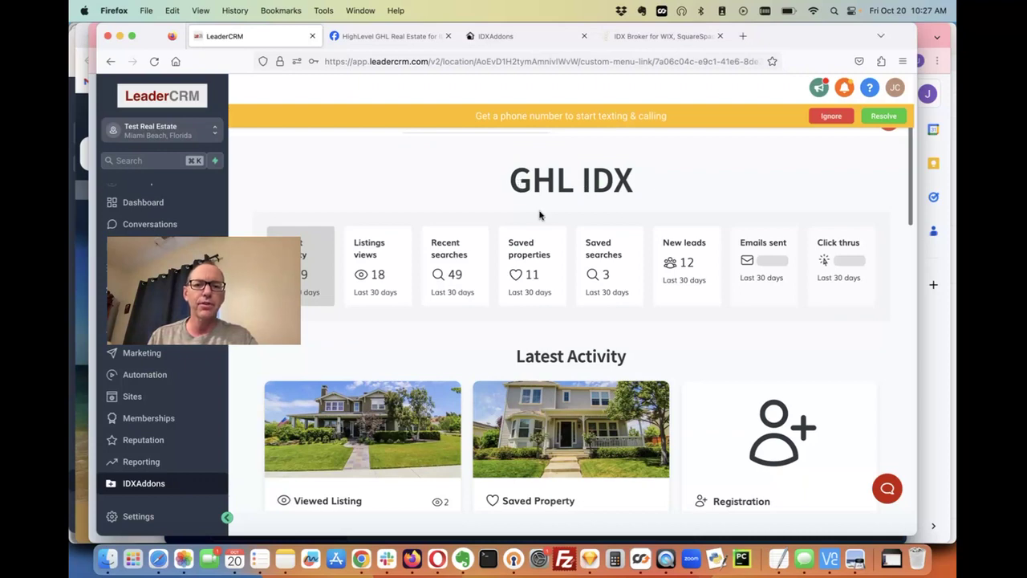
{"action": "scroll", "coordinate": [495, 332], "scroll_direction": "down", "scroll_amount": 1}
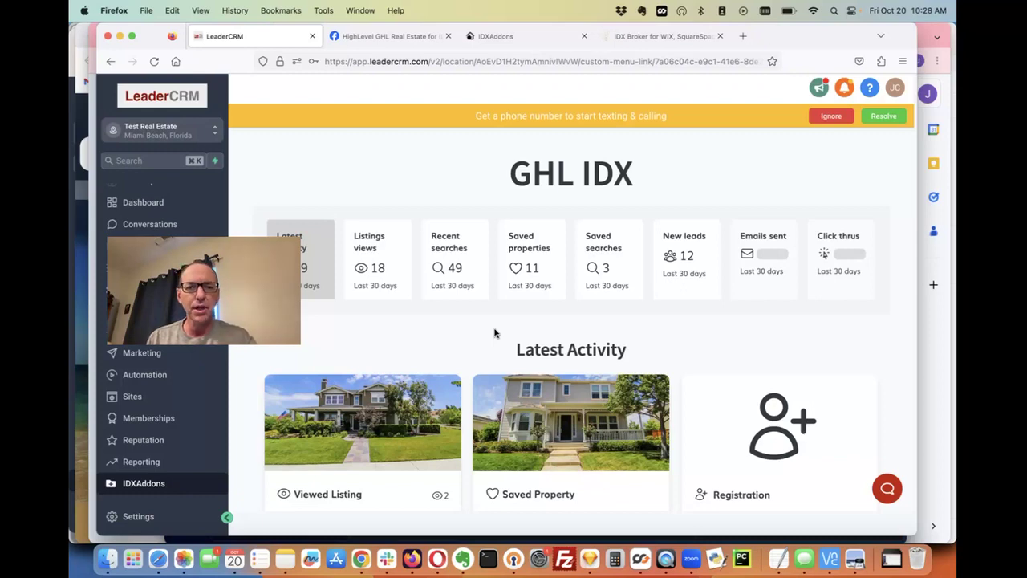
{"action": "scroll", "coordinate": [495, 333], "scroll_direction": "down", "scroll_amount": 2}
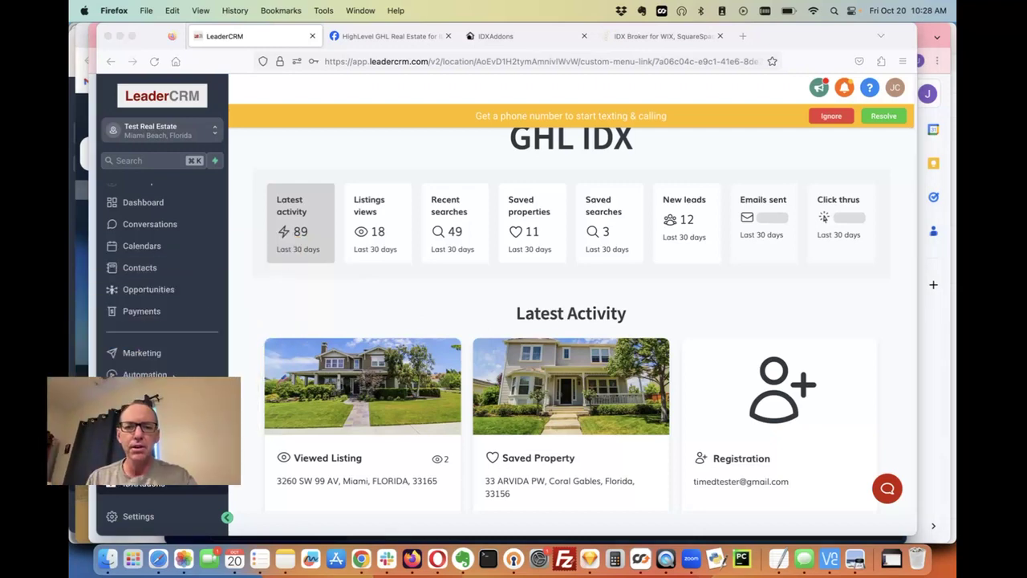
Finish reviewing the activity feed, then show the Listings viewed feed.
{"action": "left_click", "coordinate": [403, 268]}
{"action": "scroll", "coordinate": [397, 292], "scroll_direction": "down", "scroll_amount": 4}
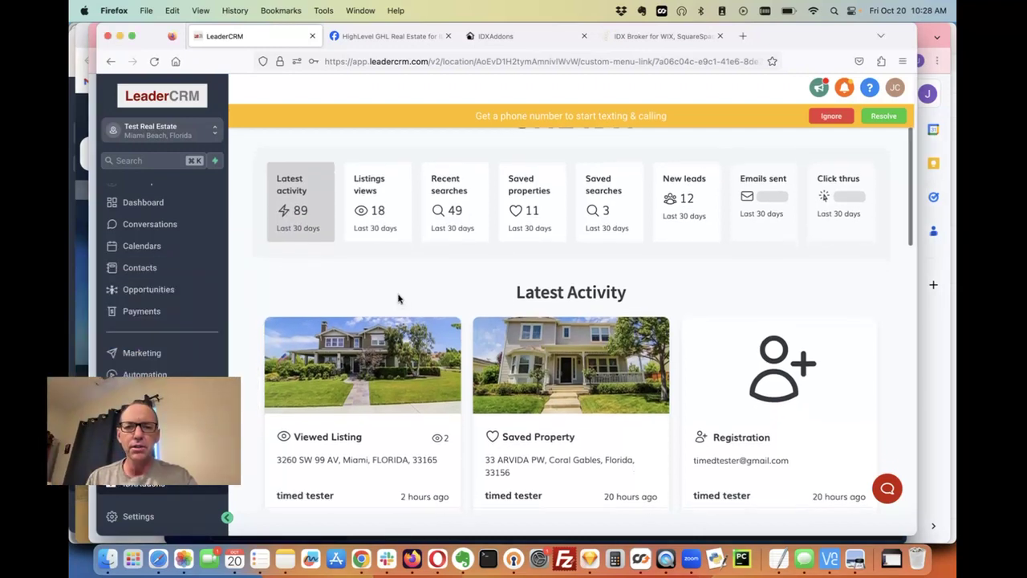
{"action": "scroll", "coordinate": [399, 298], "scroll_direction": "down", "scroll_amount": 5}
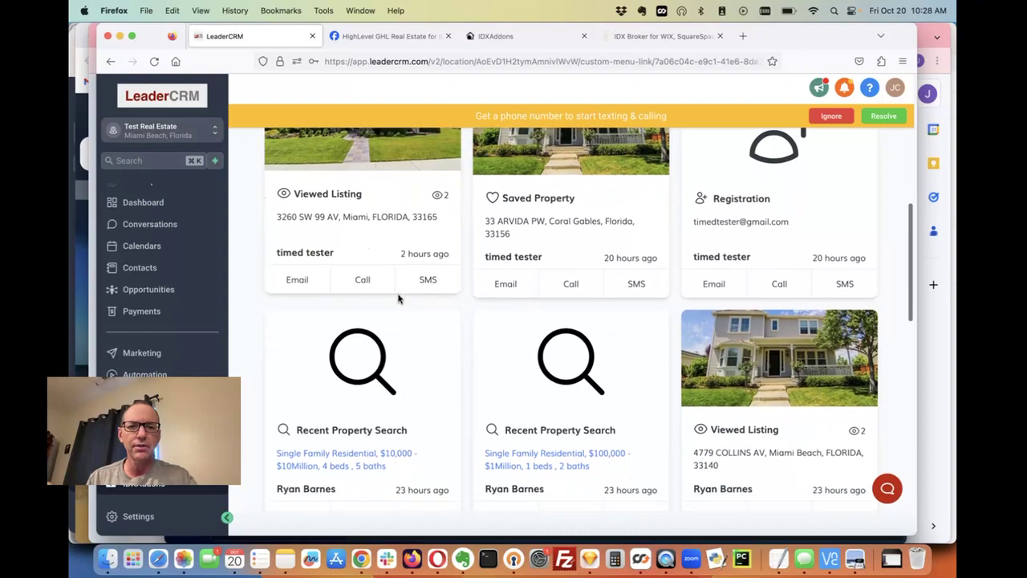
{"action": "scroll", "coordinate": [399, 300], "scroll_direction": "down", "scroll_amount": 1}
{"action": "scroll", "coordinate": [398, 298], "scroll_direction": "down", "scroll_amount": 1}
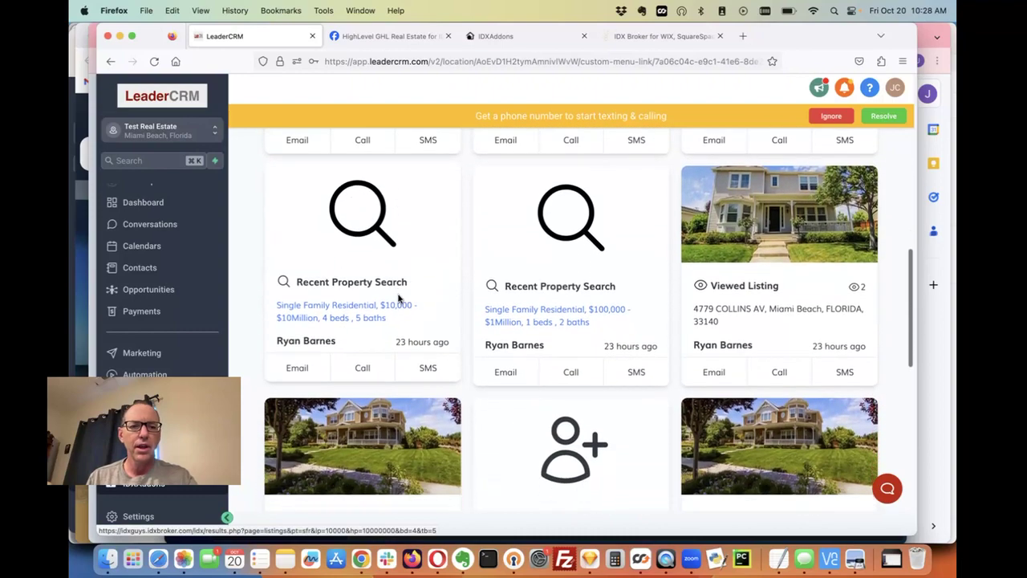
{"action": "scroll", "coordinate": [398, 298], "scroll_direction": "down", "scroll_amount": 3}
{"action": "scroll", "coordinate": [399, 298], "scroll_direction": "up", "scroll_amount": 5}
{"action": "scroll", "coordinate": [398, 298], "scroll_direction": "up", "scroll_amount": 7}
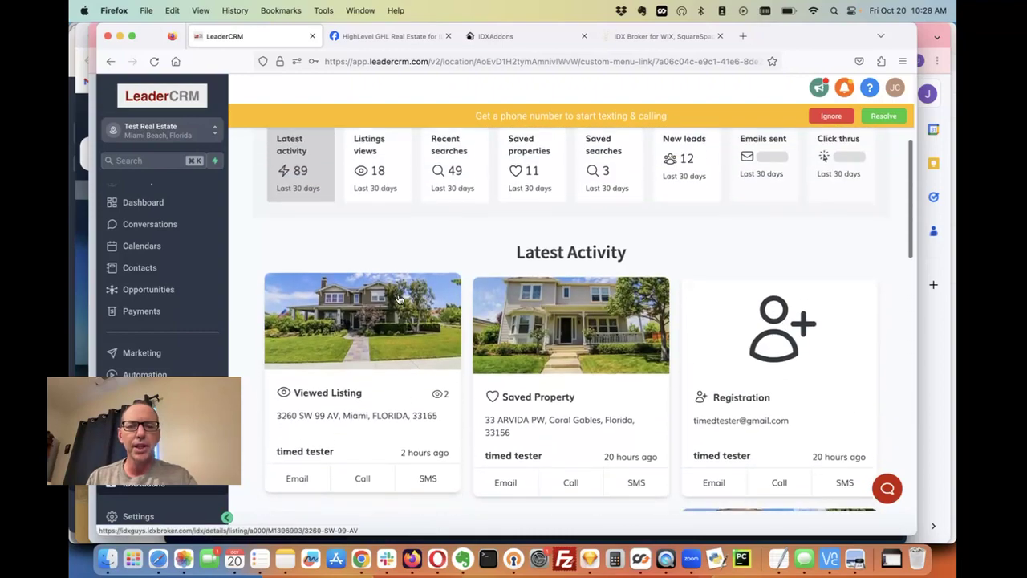
{"action": "left_click", "coordinate": [397, 213]}
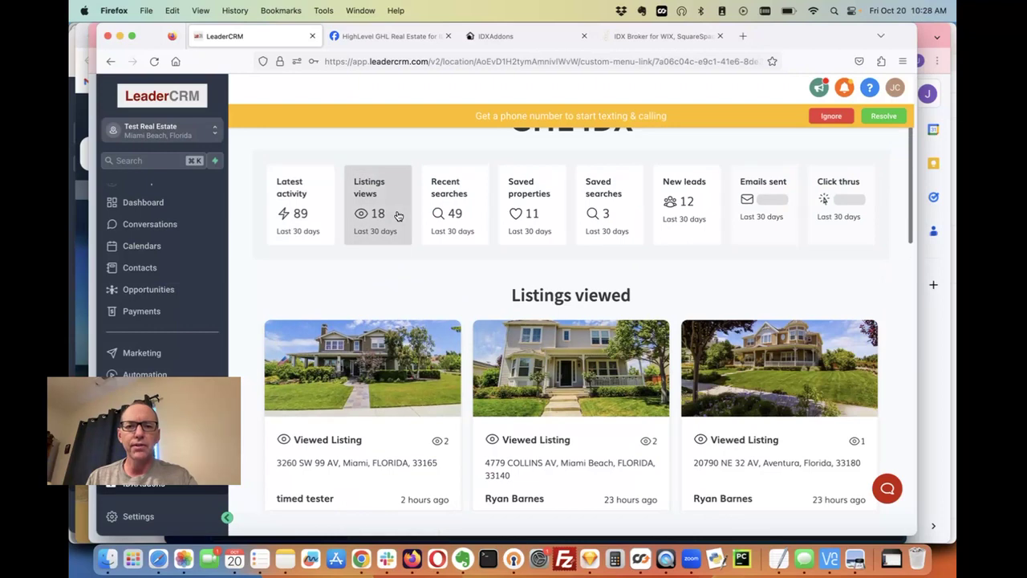
Compare leads' Recent searches and Listings viewed feeds, then show their Saved properties.
{"action": "left_click", "coordinate": [458, 216]}
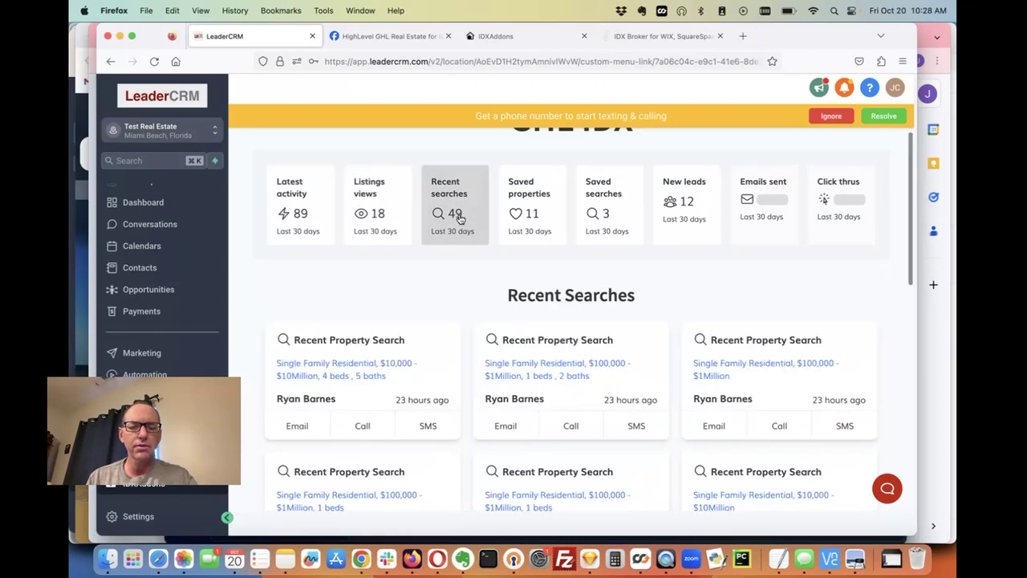
{"action": "scroll", "coordinate": [461, 282], "scroll_direction": "down", "scroll_amount": 1}
{"action": "left_click", "coordinate": [401, 188]}
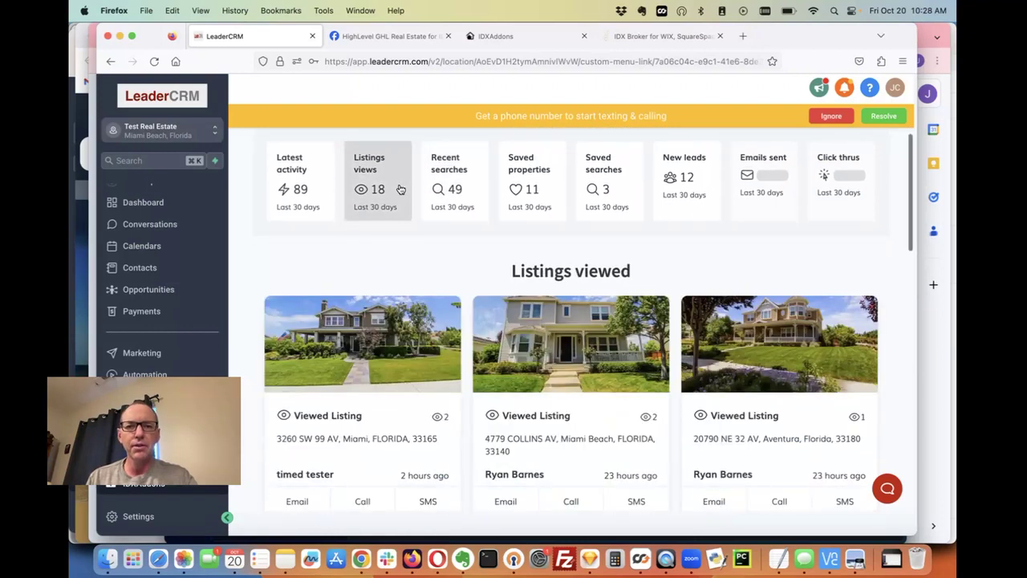
{"action": "scroll", "coordinate": [414, 308], "scroll_direction": "down", "scroll_amount": 3}
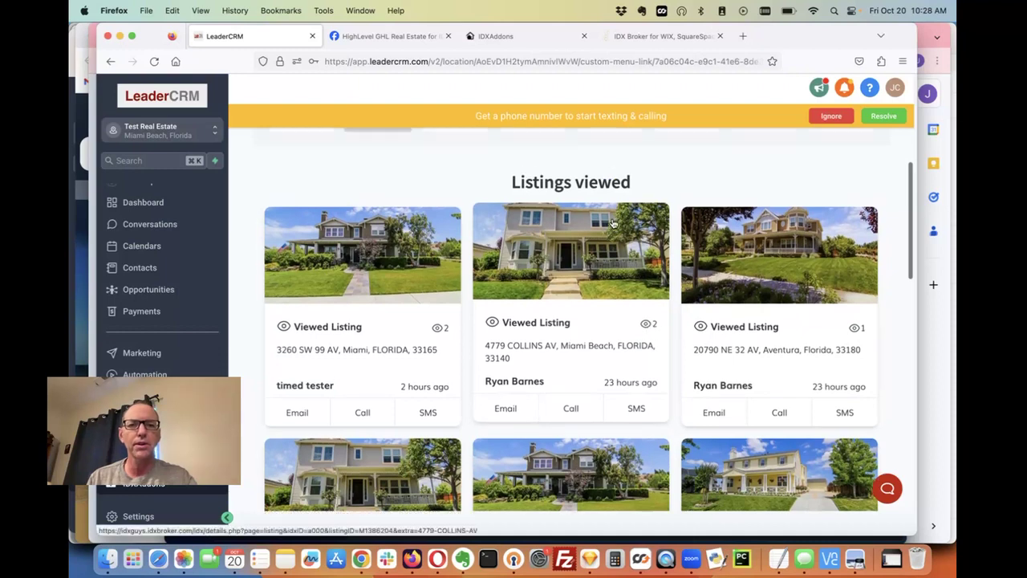
{"action": "scroll", "coordinate": [578, 257], "scroll_direction": "up", "scroll_amount": 5}
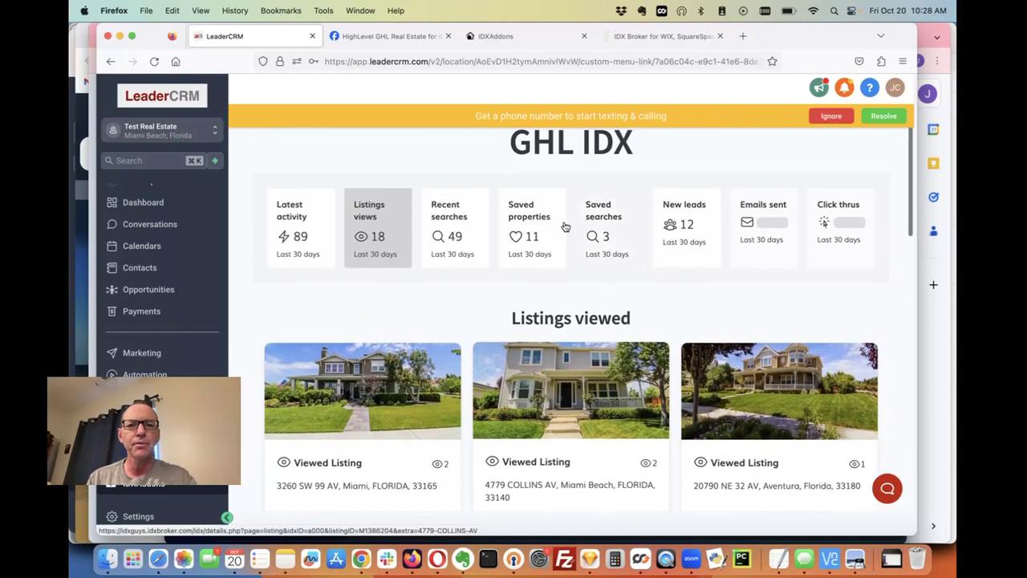
{"action": "left_click", "coordinate": [466, 231]}
{"action": "scroll", "coordinate": [541, 291], "scroll_direction": "down", "scroll_amount": 1}
{"action": "scroll", "coordinate": [540, 291], "scroll_direction": "down", "scroll_amount": 2}
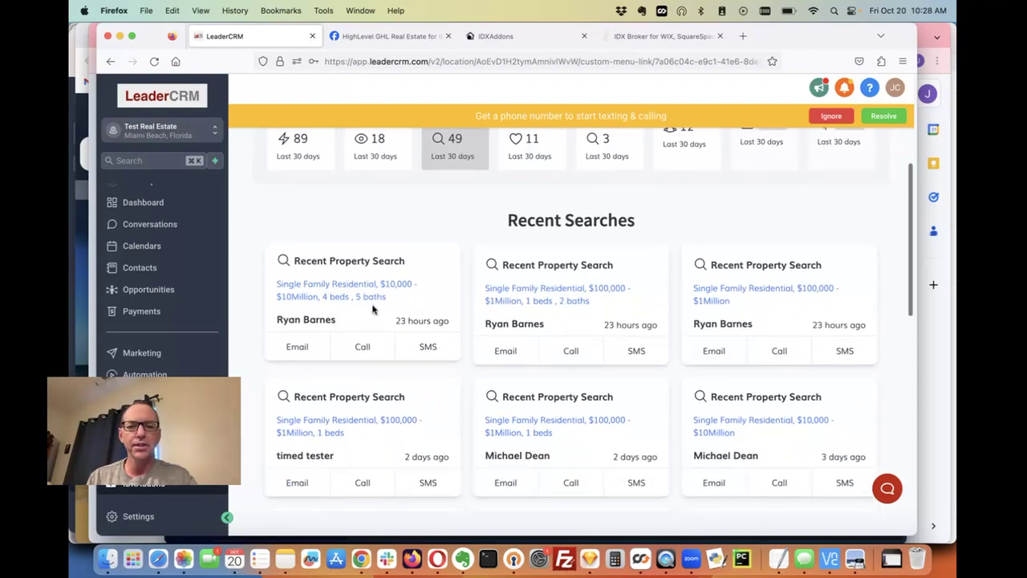
{"action": "left_click", "coordinate": [543, 155]}
Scroll leads' Saved properties, then view their Saved searches and the New leads list.
{"action": "scroll", "coordinate": [543, 183], "scroll_direction": "up", "scroll_amount": 1}
{"action": "scroll", "coordinate": [541, 187], "scroll_direction": "down", "scroll_amount": 1}
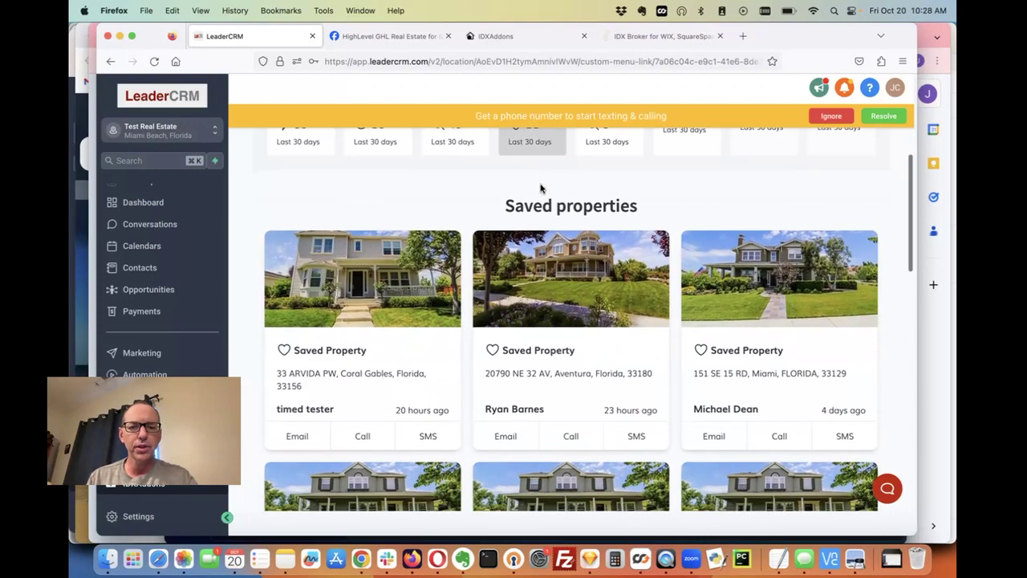
{"action": "scroll", "coordinate": [546, 208], "scroll_direction": "down", "scroll_amount": 1}
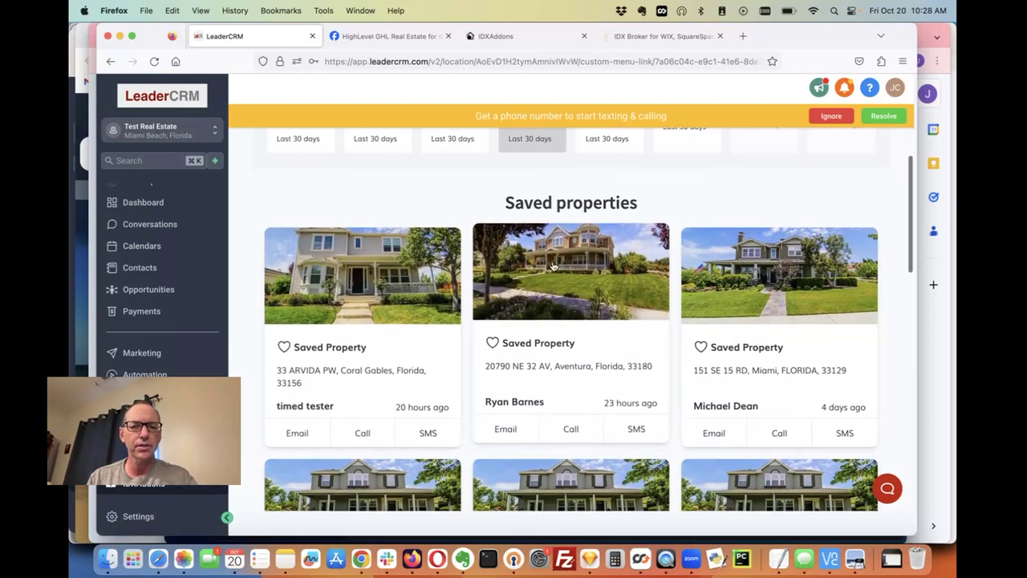
{"action": "scroll", "coordinate": [553, 267], "scroll_direction": "up", "scroll_amount": 2}
{"action": "left_click", "coordinate": [617, 201]}
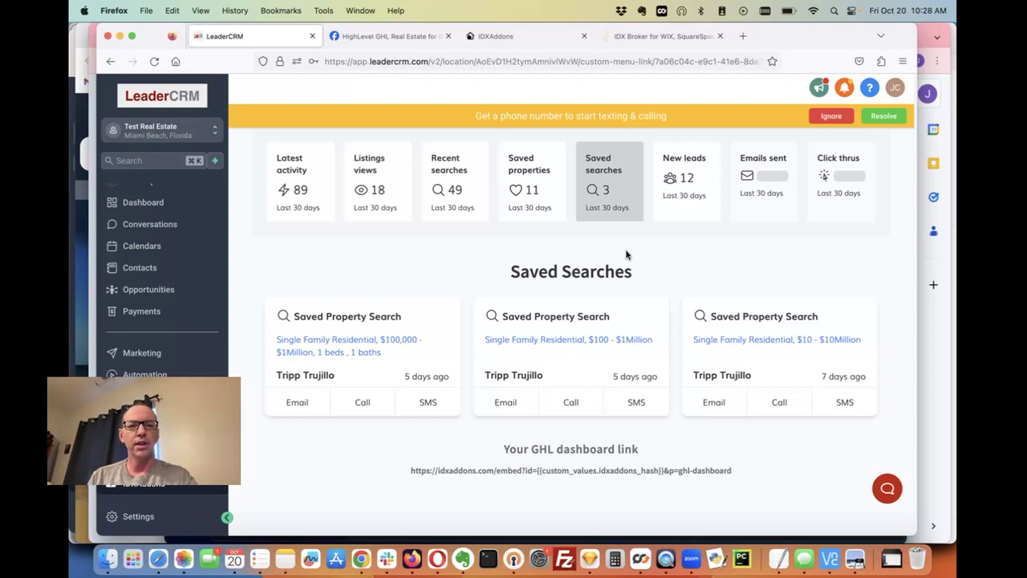
{"action": "left_click", "coordinate": [689, 204]}
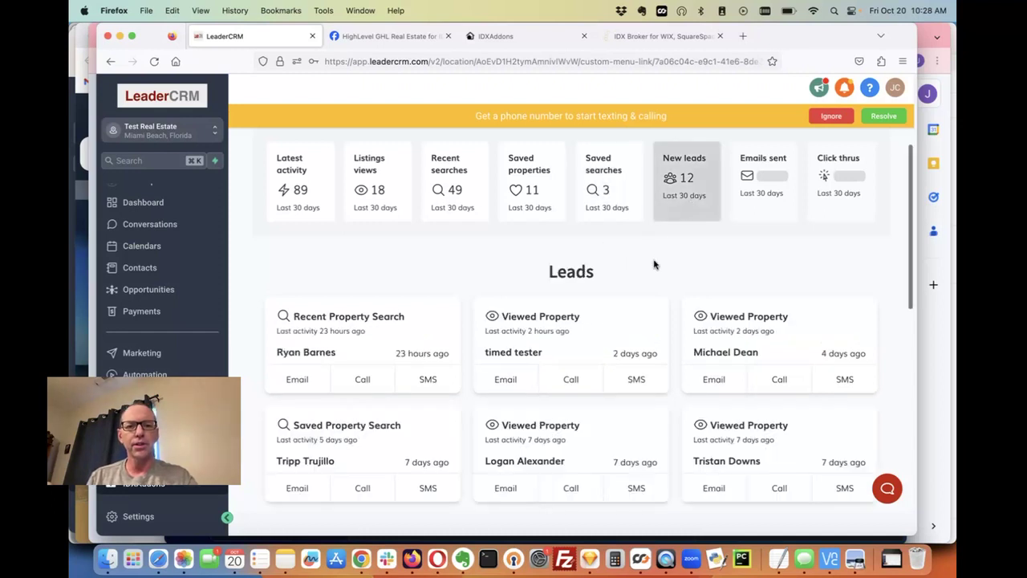
Open the test lead's contact record from New leads and start a blank email draft.
{"action": "scroll", "coordinate": [654, 265], "scroll_direction": "down", "scroll_amount": 1}
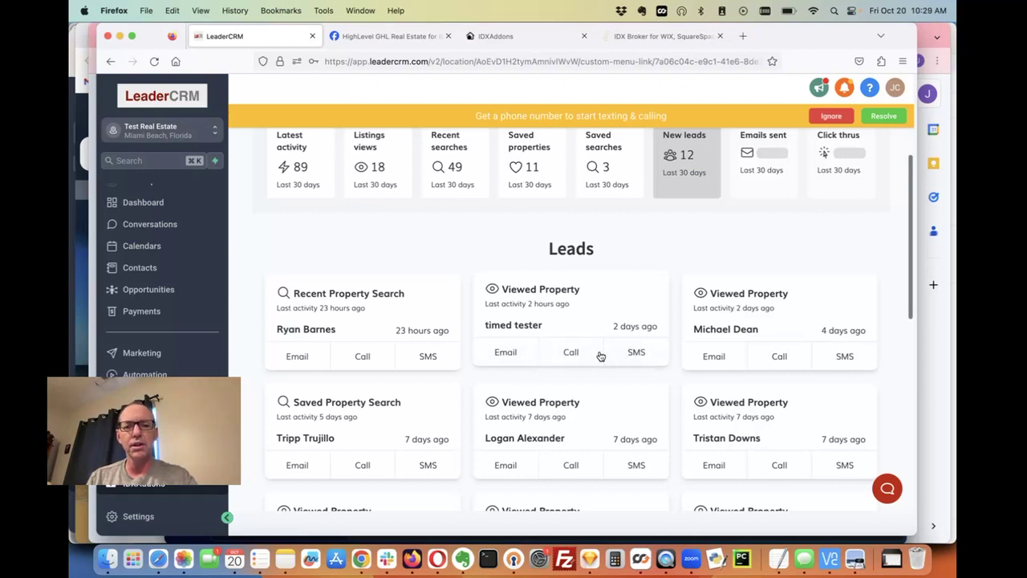
{"action": "left_click", "coordinate": [506, 353]}
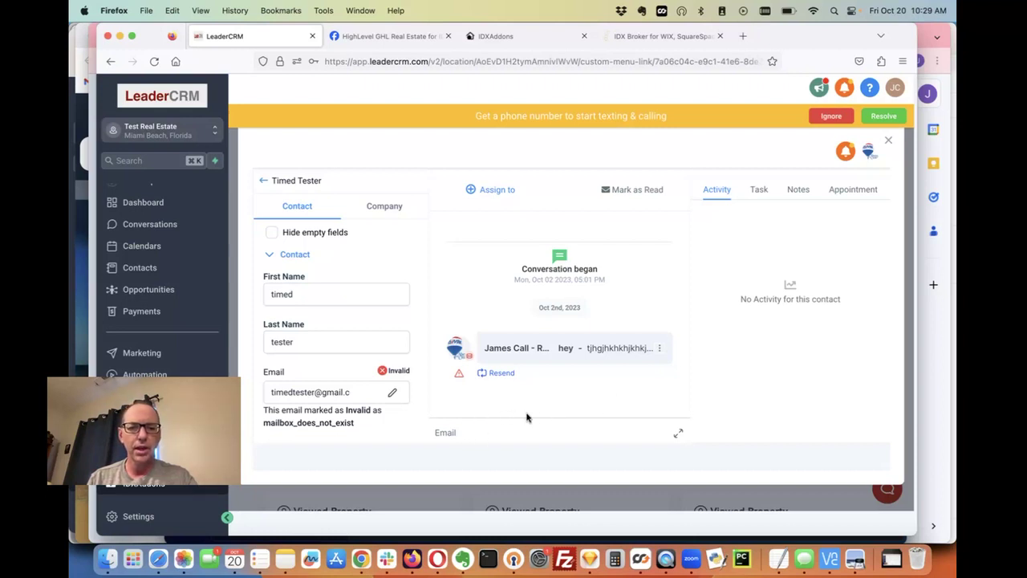
{"action": "left_click", "coordinate": [443, 434]}
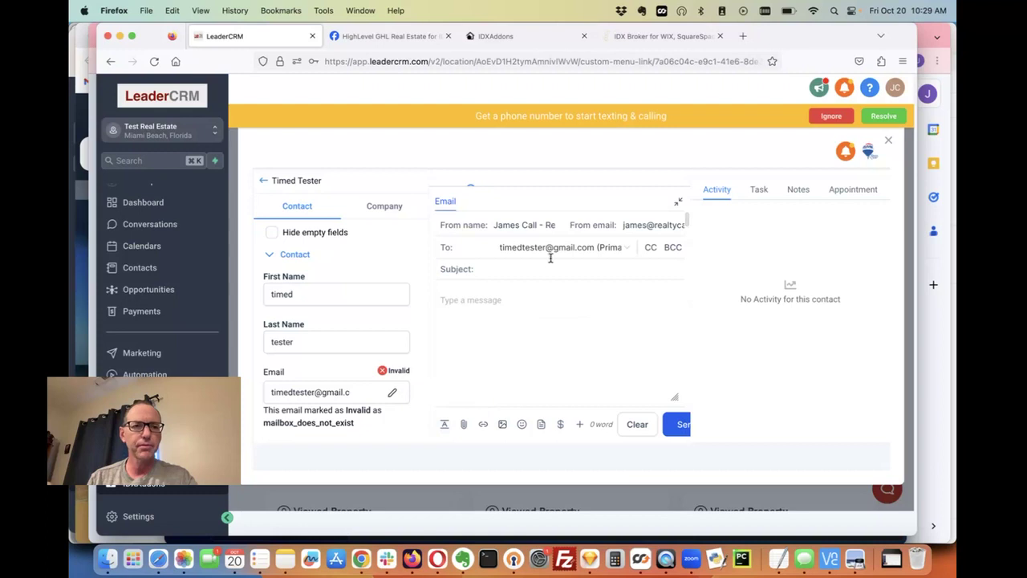
Write the body 'ajf skljadf alsks as', try sending it, and dismiss the DND error.
{"action": "left_click", "coordinate": [832, 117]}
{"action": "type", "text": "Thanks for visiting sdfsaddfsadf"}
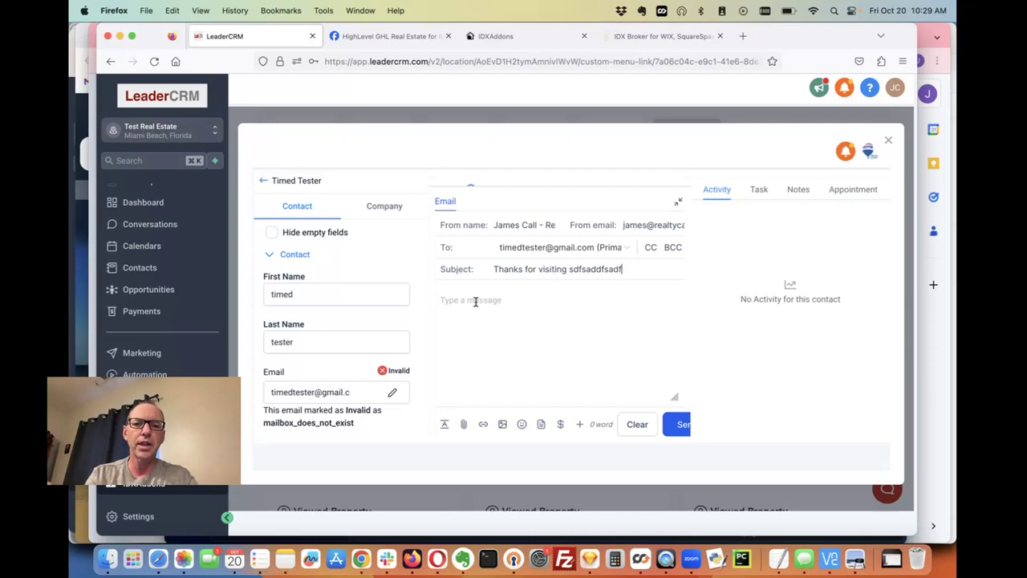
{"action": "left_click", "coordinate": [475, 301]}
{"action": "type", "text": "adsfasdfasdljf skl"}
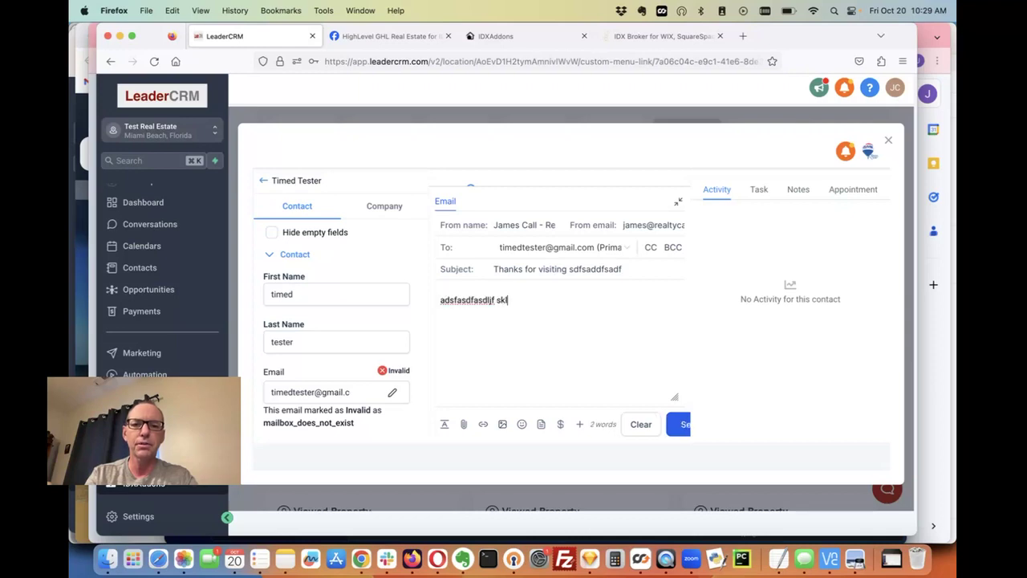
{"action": "type", "text": "jadf alskjfdsa flkj lkj alsdkfjs as"}
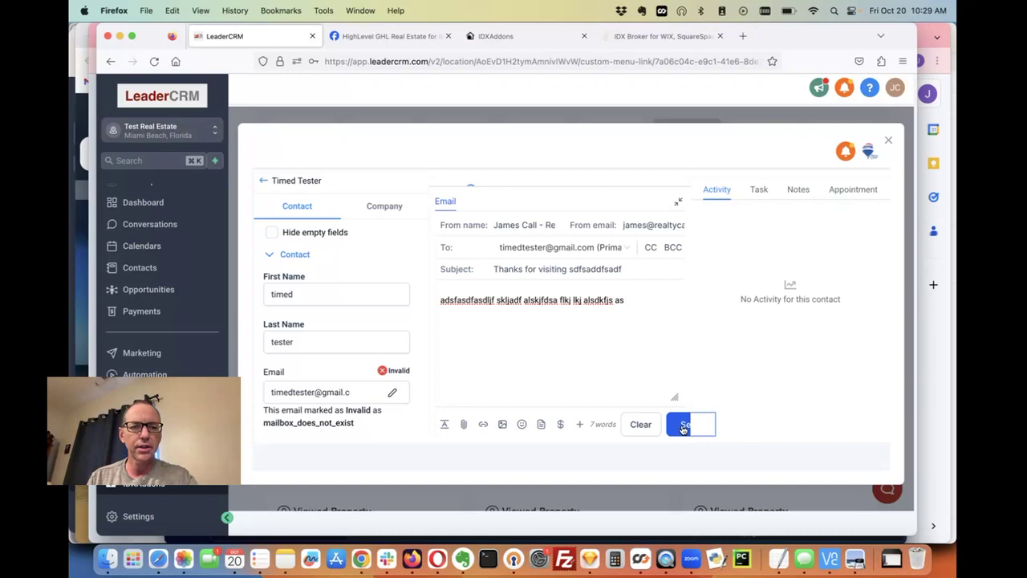
{"action": "left_click", "coordinate": [683, 429]}
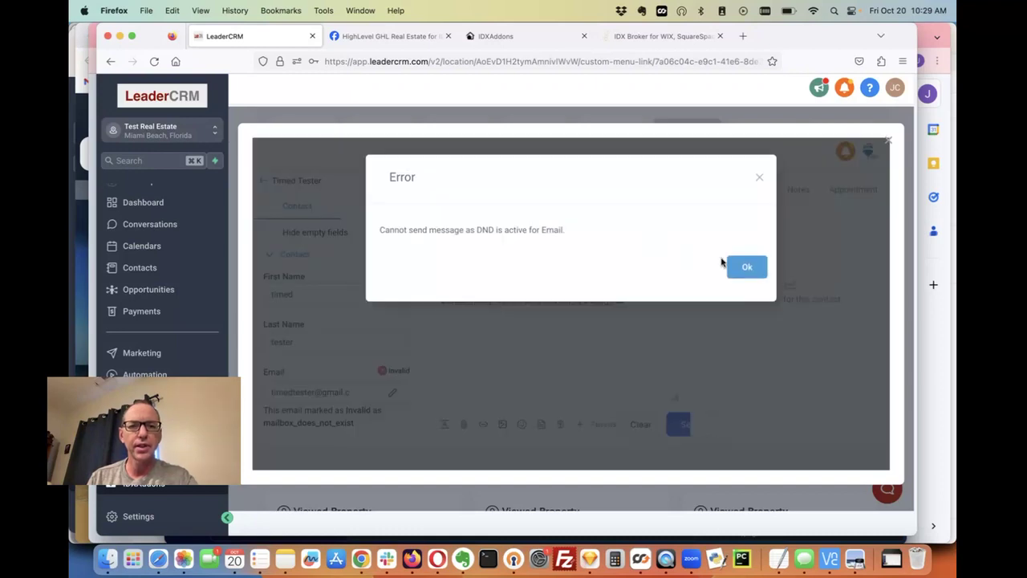
{"action": "left_click", "coordinate": [759, 268]}
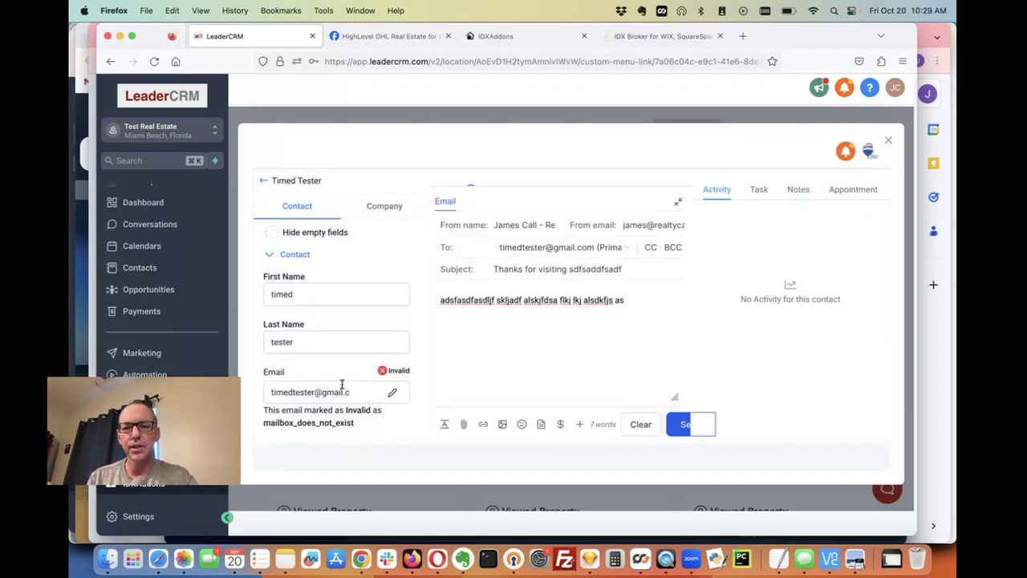
{"action": "scroll", "coordinate": [342, 385], "scroll_direction": "down", "scroll_amount": 2}
Expand IDXAddons Real Estate and select the Recently Viewed Results and Properties URLs.
{"action": "scroll", "coordinate": [342, 386], "scroll_direction": "down", "scroll_amount": 3}
{"action": "scroll", "coordinate": [342, 386], "scroll_direction": "down", "scroll_amount": 3}
{"action": "scroll", "coordinate": [342, 385], "scroll_direction": "down", "scroll_amount": 5}
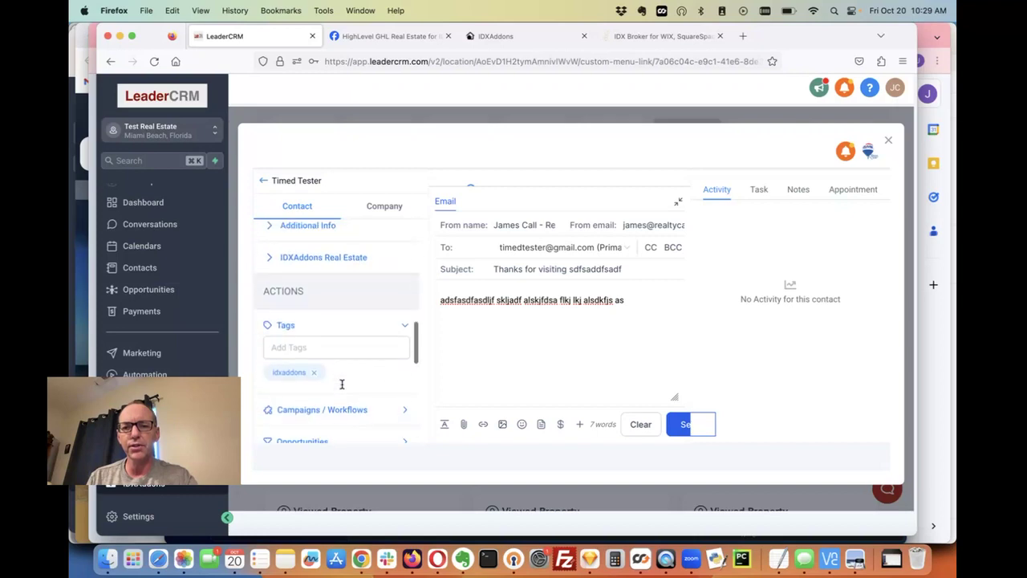
{"action": "scroll", "coordinate": [339, 389], "scroll_direction": "up", "scroll_amount": 3}
{"action": "scroll", "coordinate": [326, 353], "scroll_direction": "up", "scroll_amount": 2}
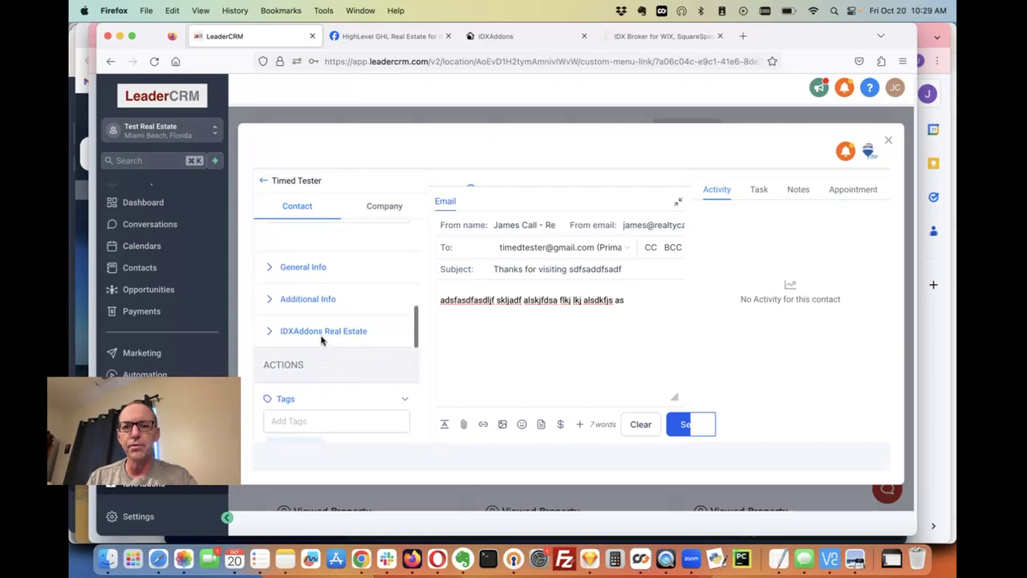
{"action": "left_click", "coordinate": [321, 335]}
{"action": "scroll", "coordinate": [339, 339], "scroll_direction": "down", "scroll_amount": 1}
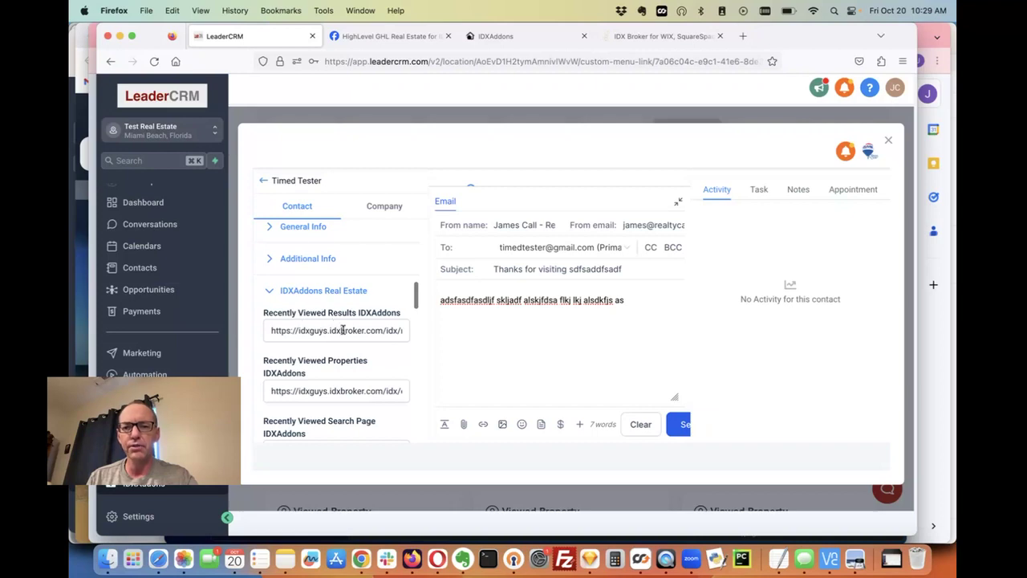
{"action": "left_click_drag", "start_coordinate": [343, 329], "coordinate": [411, 335]}
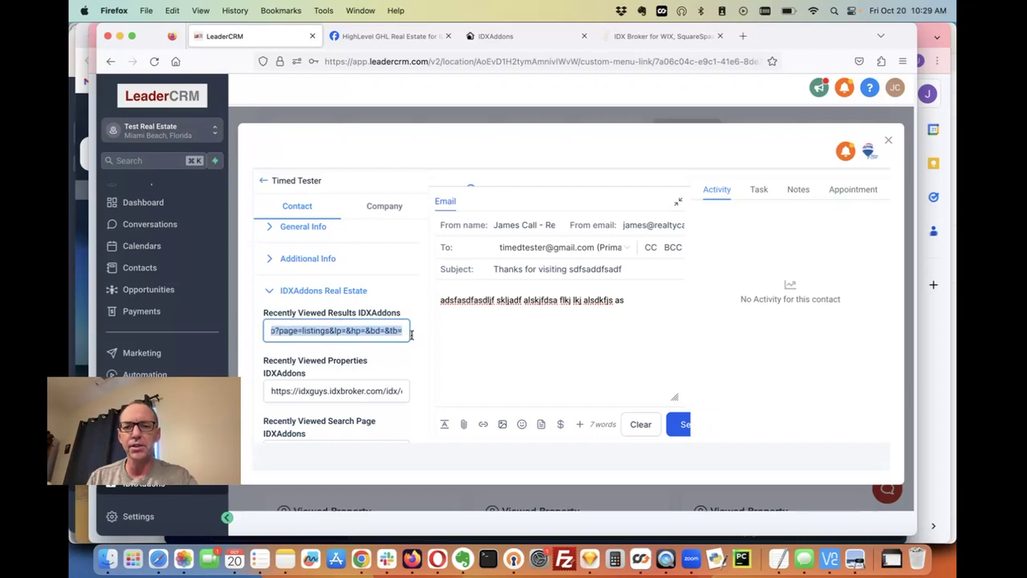
{"action": "scroll", "coordinate": [356, 383], "scroll_direction": "down", "scroll_amount": 2}
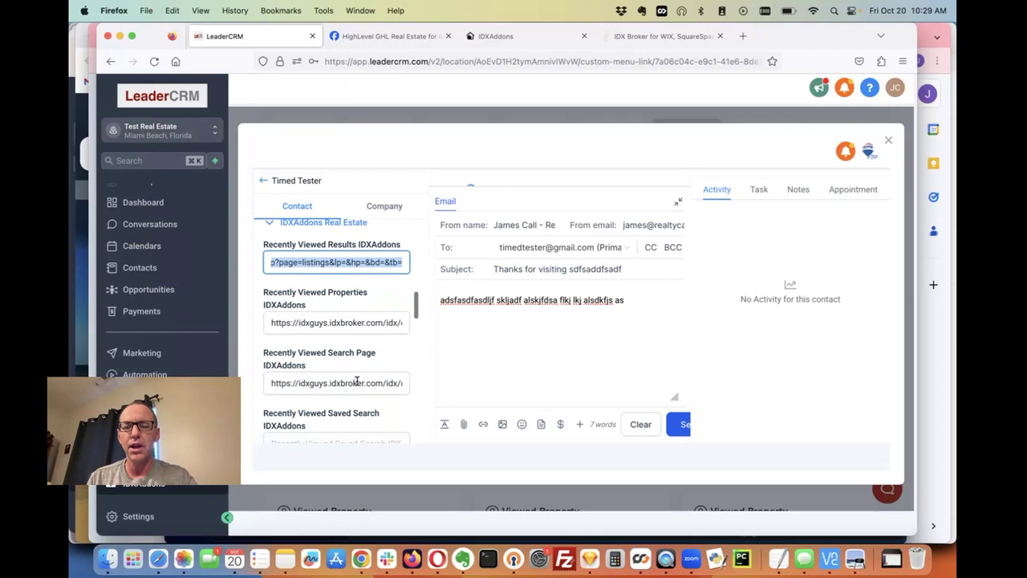
{"action": "scroll", "coordinate": [356, 383], "scroll_direction": "down", "scroll_amount": 1}
{"action": "left_click_drag", "start_coordinate": [345, 313], "coordinate": [425, 322]}
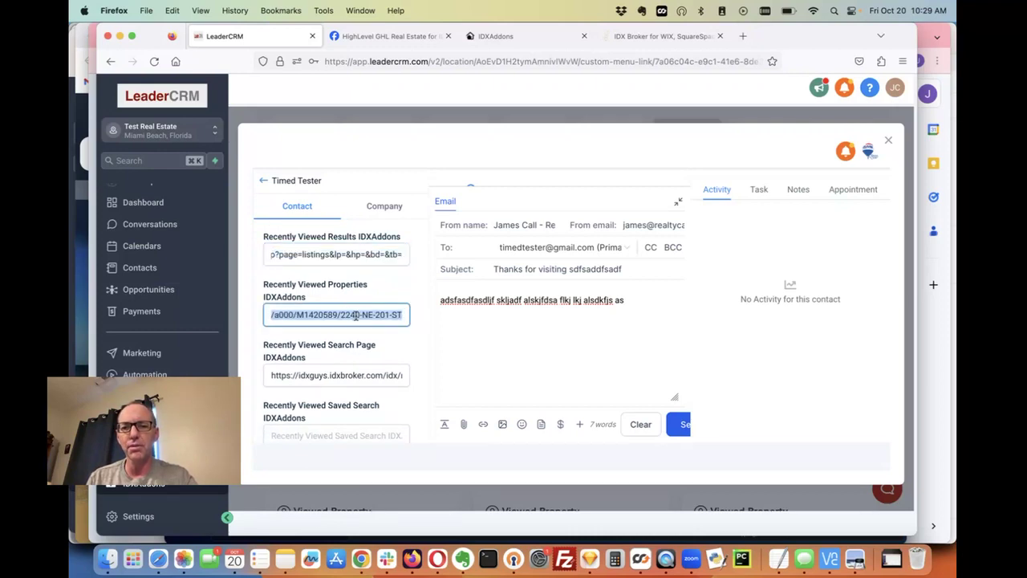
Scroll further through the lead fields and select the Most Viewed Property URL.
{"action": "scroll", "coordinate": [369, 354], "scroll_direction": "down", "scroll_amount": 2}
{"action": "left_click_drag", "start_coordinate": [367, 291], "coordinate": [427, 297]}
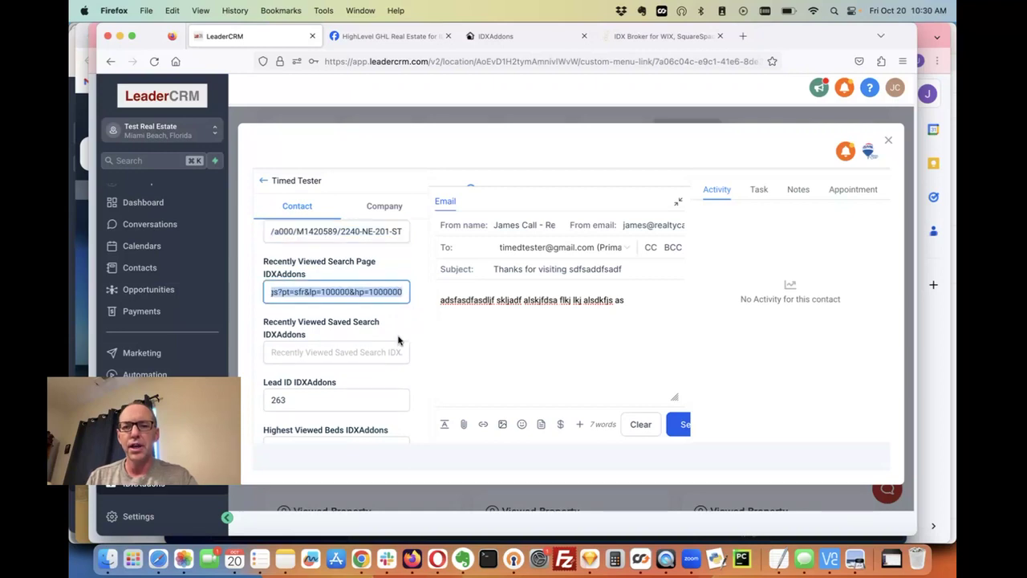
{"action": "scroll", "coordinate": [393, 349], "scroll_direction": "down", "scroll_amount": 1}
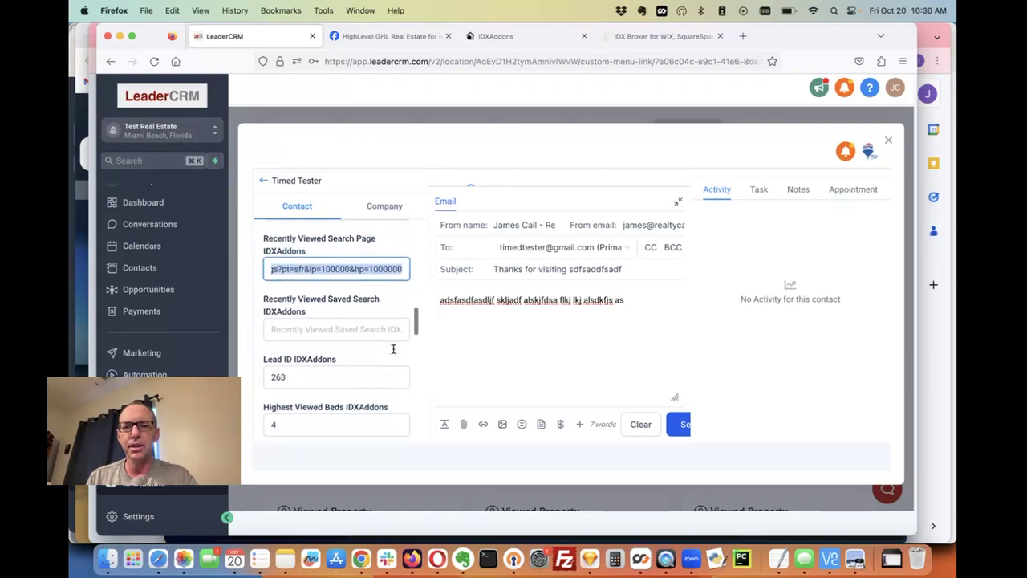
{"action": "scroll", "coordinate": [393, 348], "scroll_direction": "down", "scroll_amount": 1}
{"action": "scroll", "coordinate": [393, 348], "scroll_direction": "down", "scroll_amount": 1}
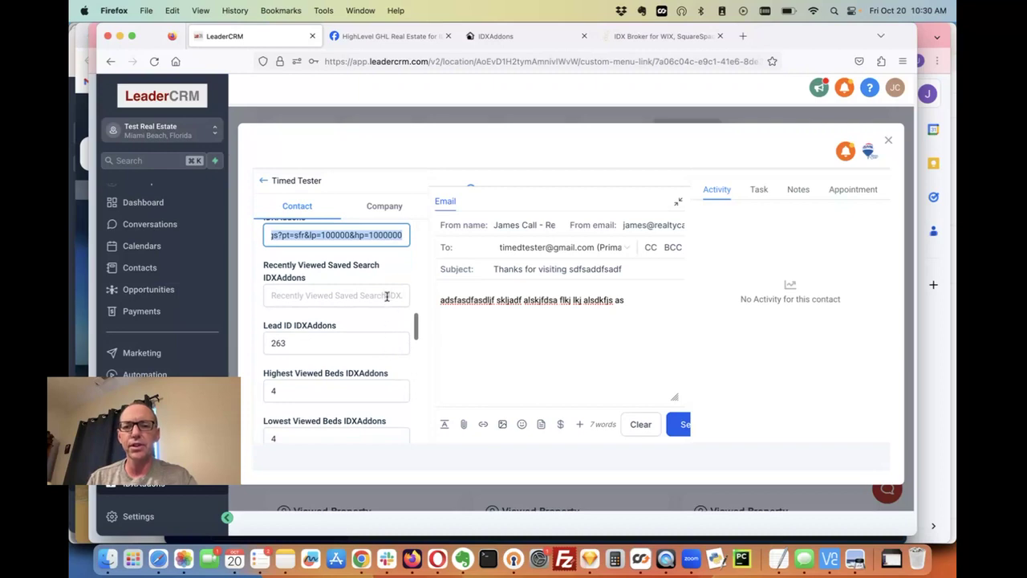
{"action": "scroll", "coordinate": [387, 296], "scroll_direction": "down", "scroll_amount": 1}
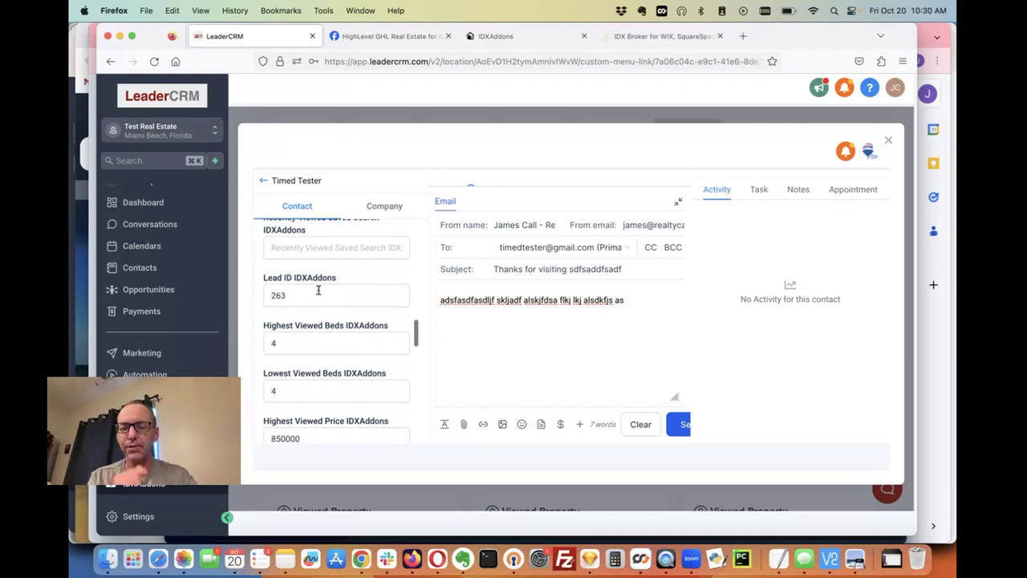
{"action": "scroll", "coordinate": [347, 300], "scroll_direction": "down", "scroll_amount": 2}
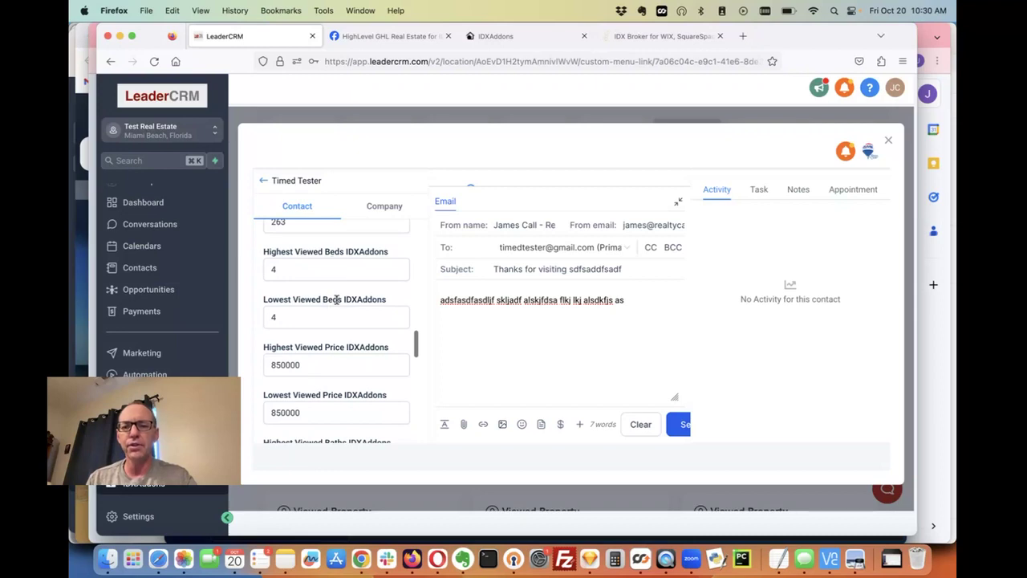
{"action": "scroll", "coordinate": [333, 344], "scroll_direction": "down", "scroll_amount": 2}
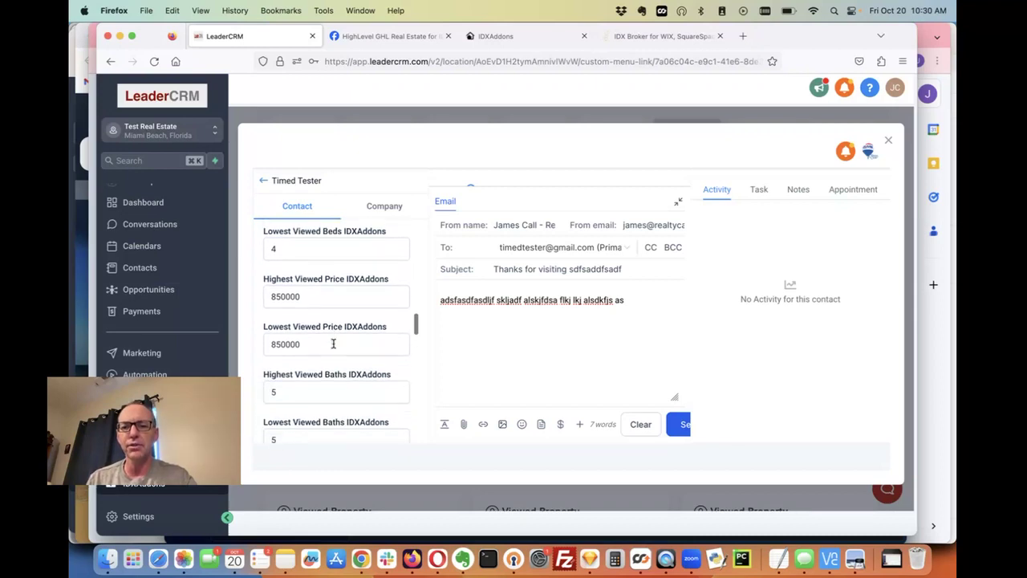
{"action": "scroll", "coordinate": [333, 343], "scroll_direction": "down", "scroll_amount": 2}
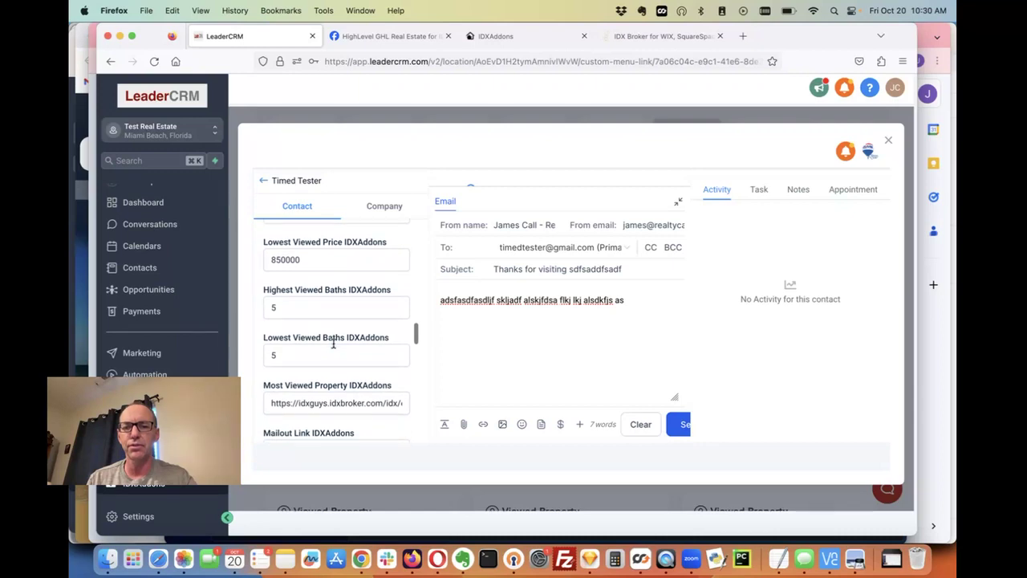
{"action": "scroll", "coordinate": [334, 339], "scroll_direction": "down", "scroll_amount": 1}
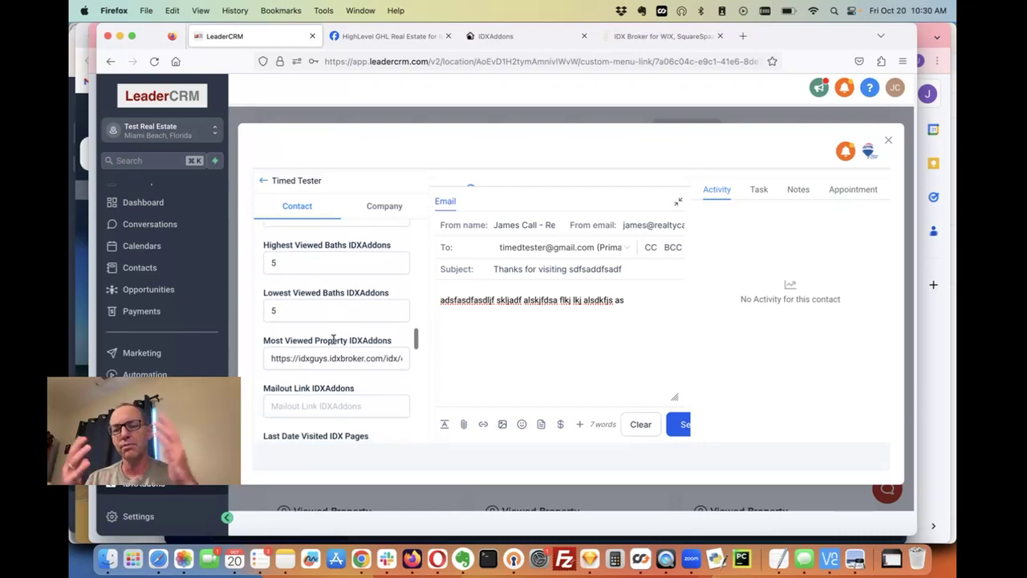
{"action": "scroll", "coordinate": [333, 340], "scroll_direction": "down", "scroll_amount": 2}
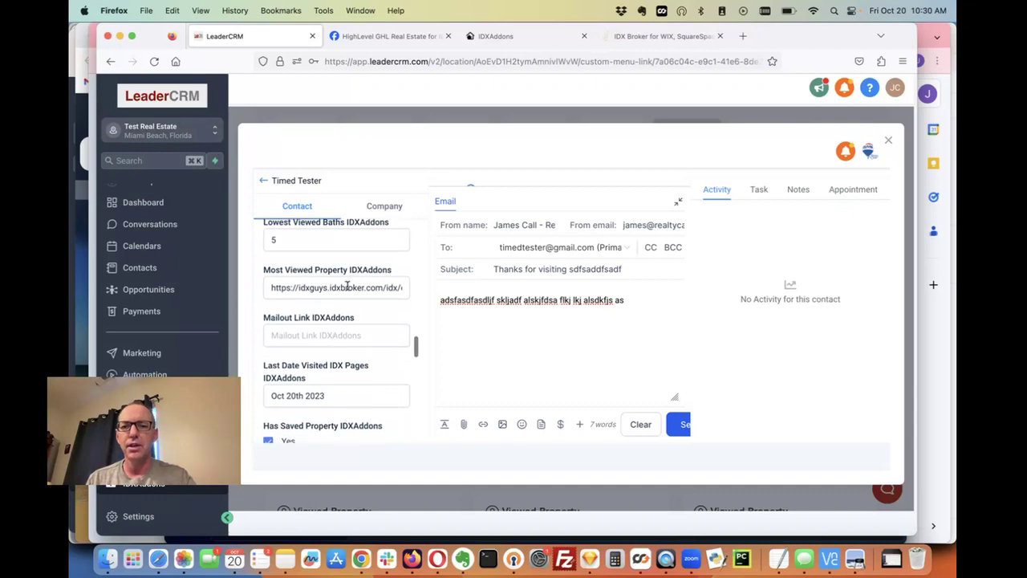
{"action": "left_click_drag", "start_coordinate": [349, 287], "coordinate": [410, 286]}
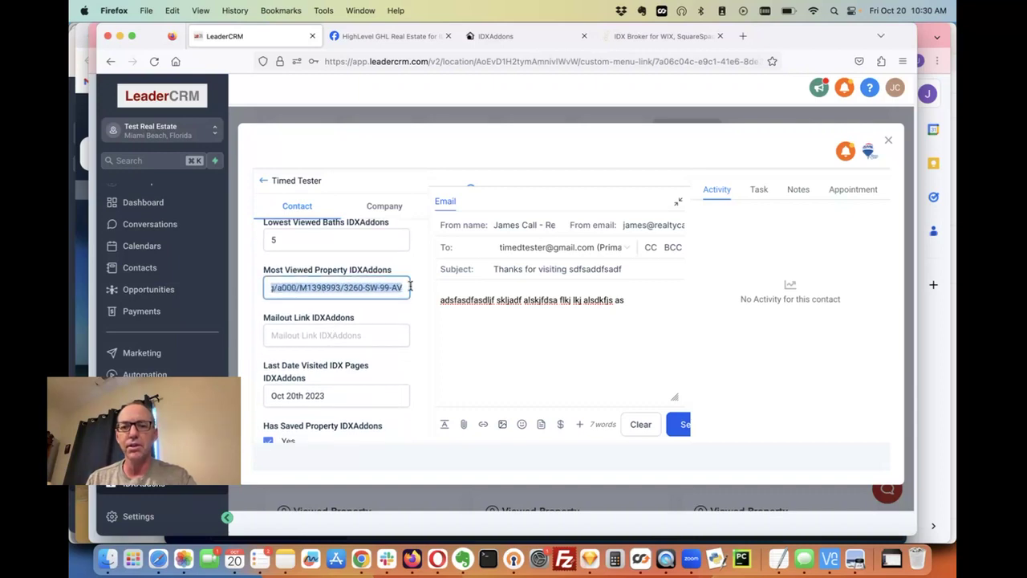
Review the remaining beds, prices, baths and saved-property fields, then close the contact.
{"action": "scroll", "coordinate": [411, 341], "scroll_direction": "down", "scroll_amount": 1}
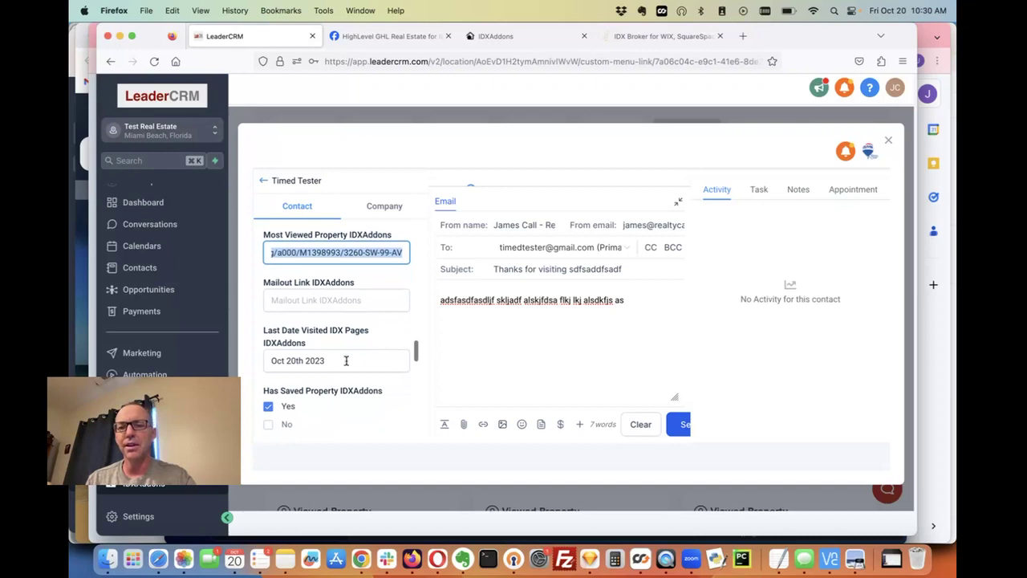
{"action": "scroll", "coordinate": [346, 360], "scroll_direction": "down", "scroll_amount": 1}
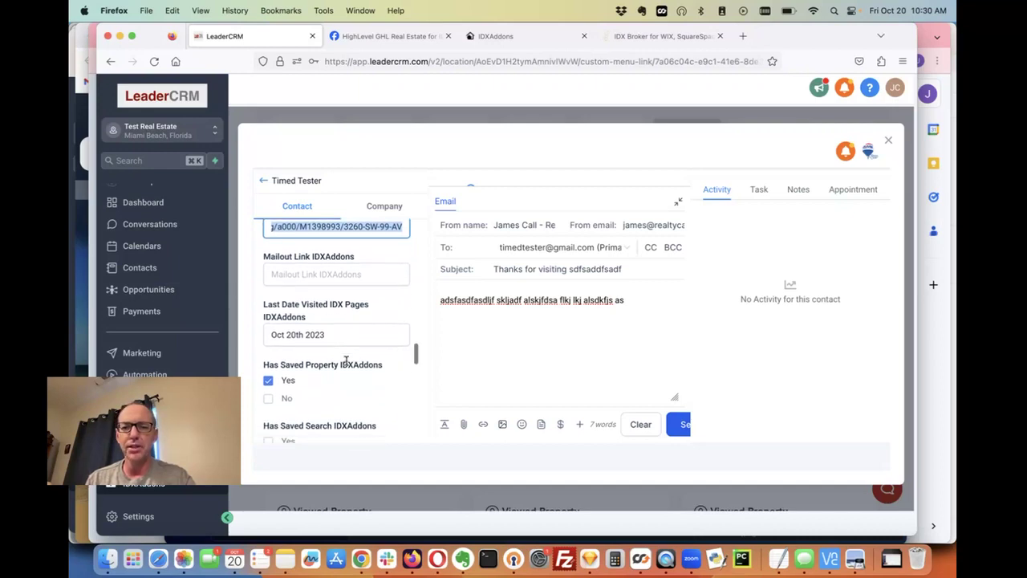
{"action": "scroll", "coordinate": [346, 360], "scroll_direction": "down", "scroll_amount": 1}
{"action": "scroll", "coordinate": [321, 321], "scroll_direction": "down", "scroll_amount": 2}
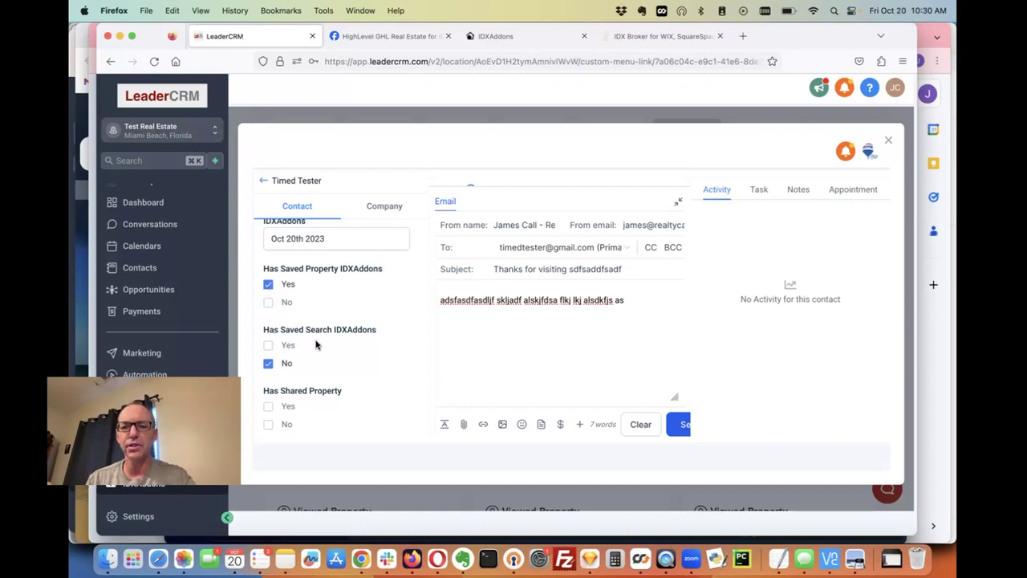
{"action": "scroll", "coordinate": [315, 344], "scroll_direction": "down", "scroll_amount": 1}
{"action": "scroll", "coordinate": [278, 357], "scroll_direction": "down", "scroll_amount": 1}
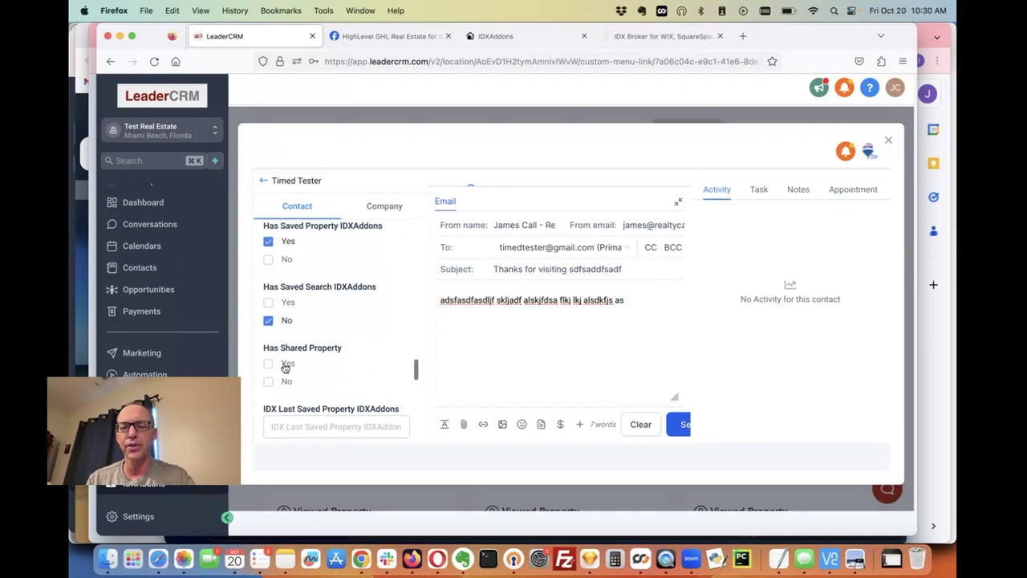
{"action": "scroll", "coordinate": [355, 363], "scroll_direction": "down", "scroll_amount": 1}
{"action": "scroll", "coordinate": [355, 363], "scroll_direction": "down", "scroll_amount": 2}
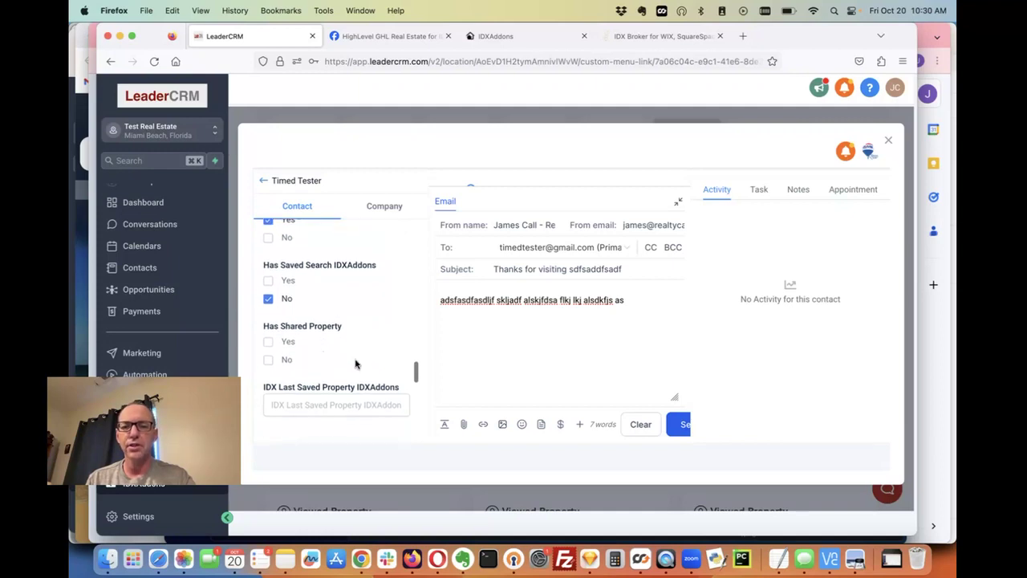
{"action": "scroll", "coordinate": [355, 363], "scroll_direction": "down", "scroll_amount": 3}
{"action": "scroll", "coordinate": [355, 364], "scroll_direction": "down", "scroll_amount": 2}
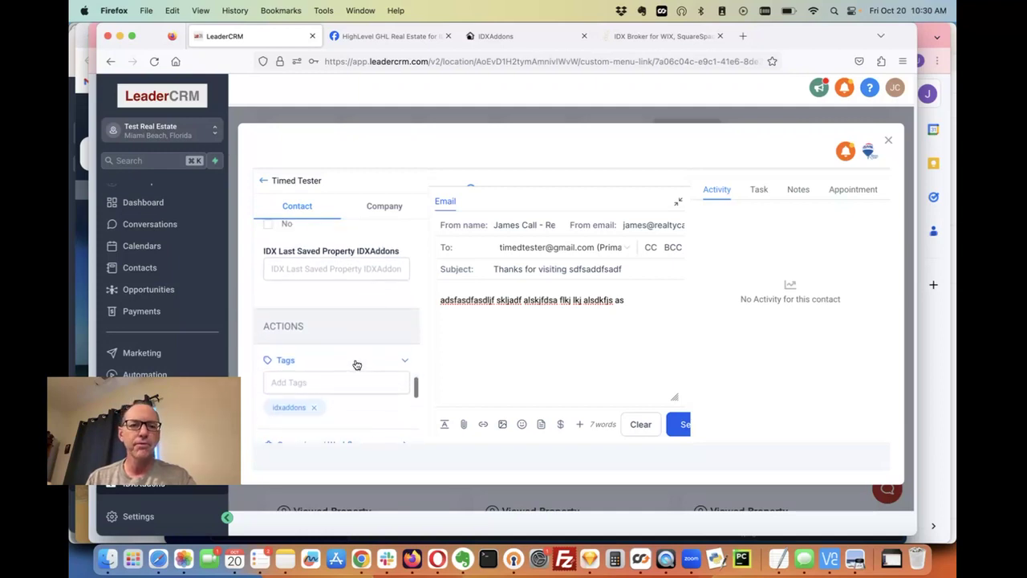
{"action": "left_click", "coordinate": [888, 141]}
Scroll to the GHL dashboard link, select its URL, and reveal the Apps list below.
{"action": "scroll", "coordinate": [649, 307], "scroll_direction": "down", "scroll_amount": 2}
{"action": "scroll", "coordinate": [649, 306], "scroll_direction": "down", "scroll_amount": 2}
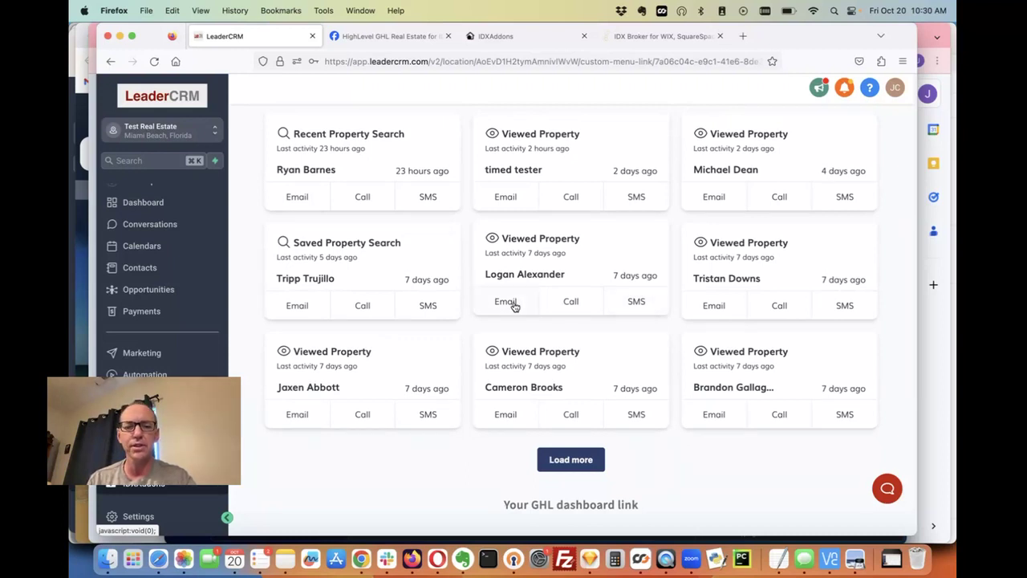
{"action": "scroll", "coordinate": [513, 305], "scroll_direction": "down", "scroll_amount": 5}
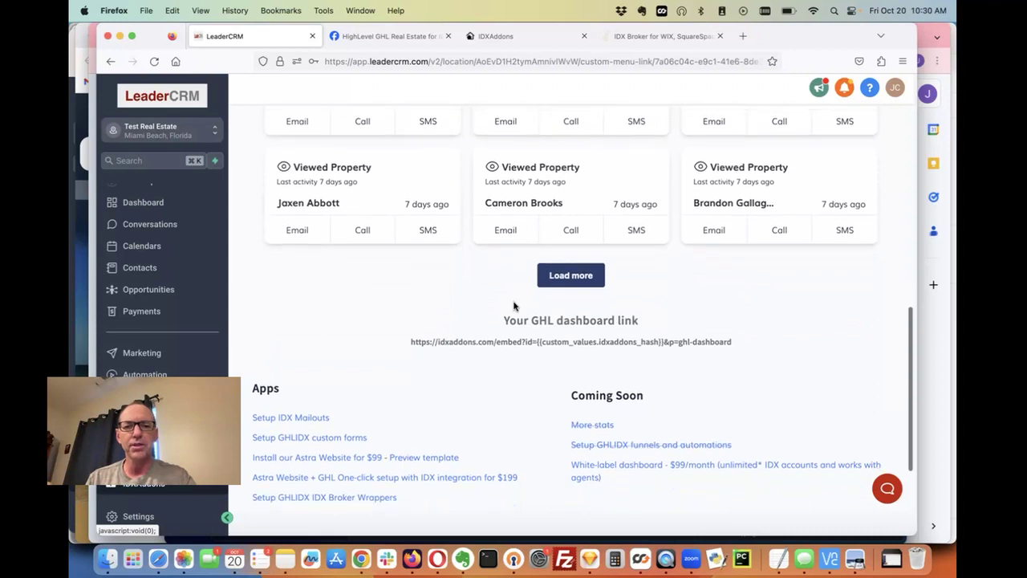
{"action": "triple_click", "coordinate": [597, 338]}
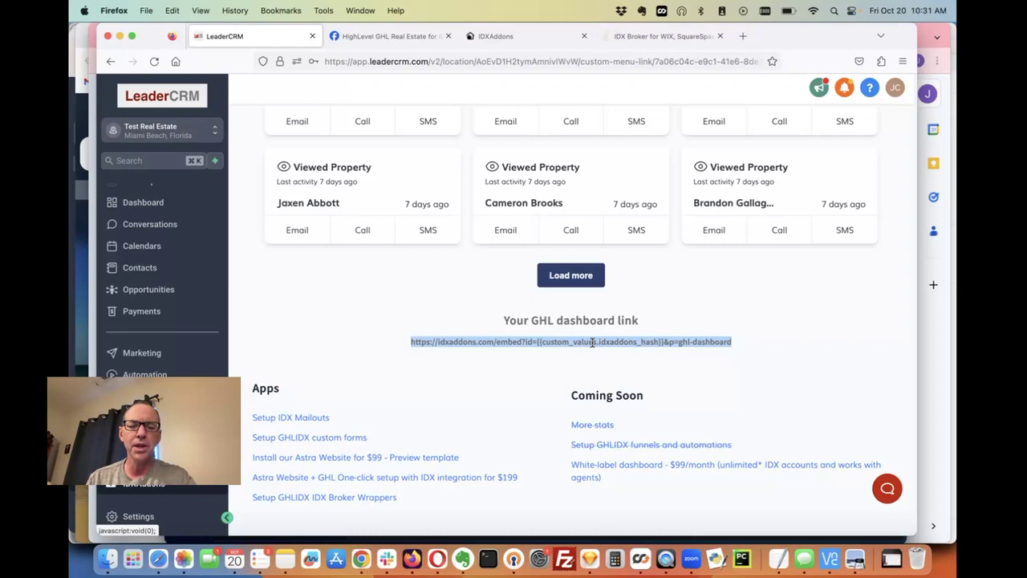
{"action": "scroll", "coordinate": [592, 343], "scroll_direction": "down", "scroll_amount": 3}
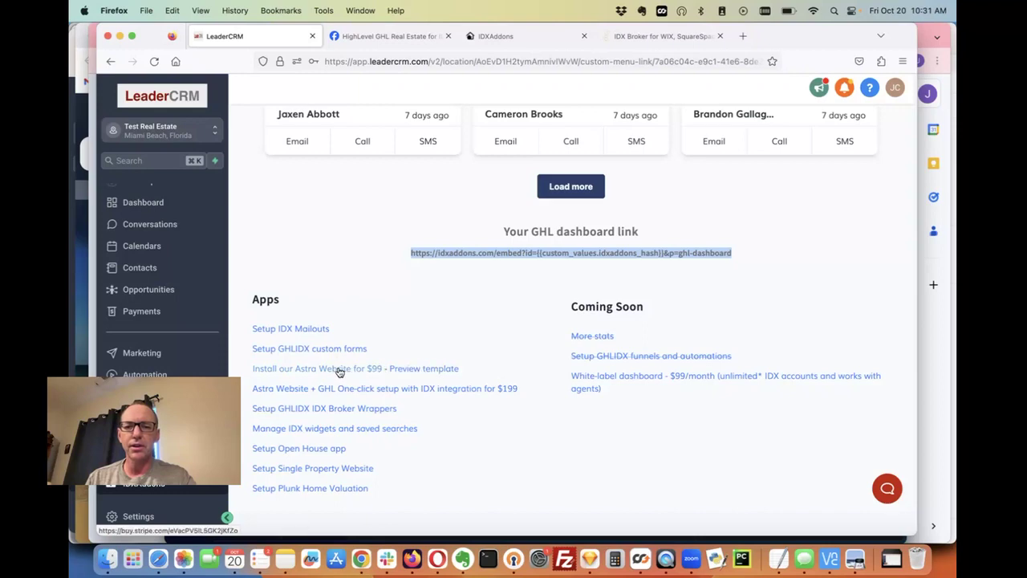
Open the Astra Preview template in a new tab and start browsing the Realty Candy site.
{"action": "right_click", "coordinate": [435, 368]}
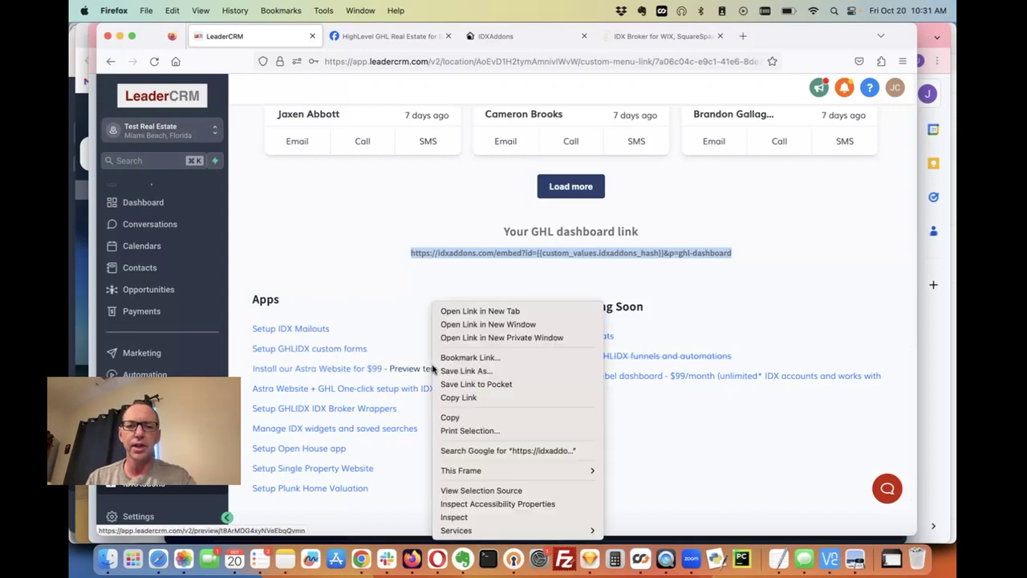
{"action": "left_click", "coordinate": [469, 313]}
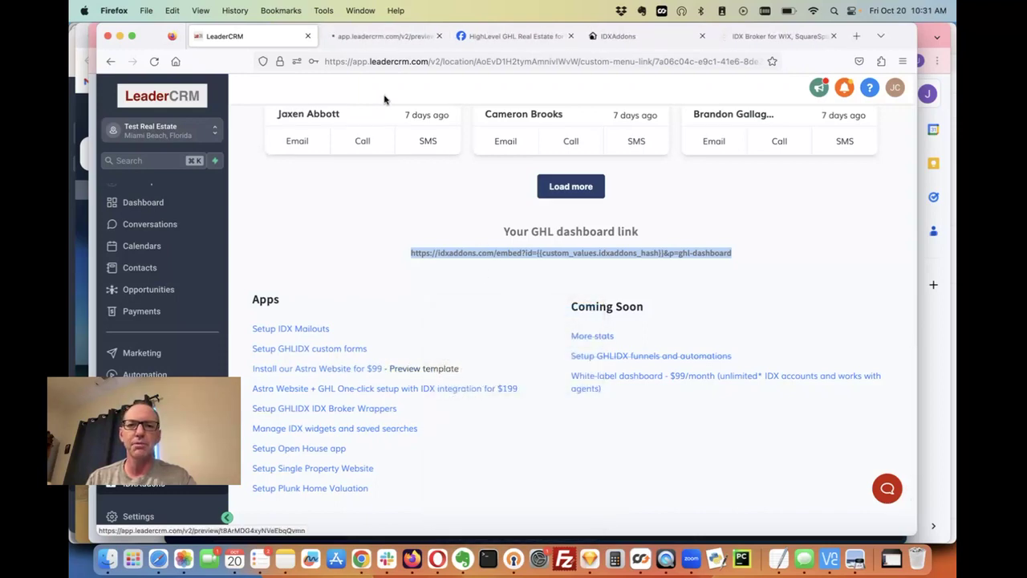
{"action": "left_click", "coordinate": [382, 40]}
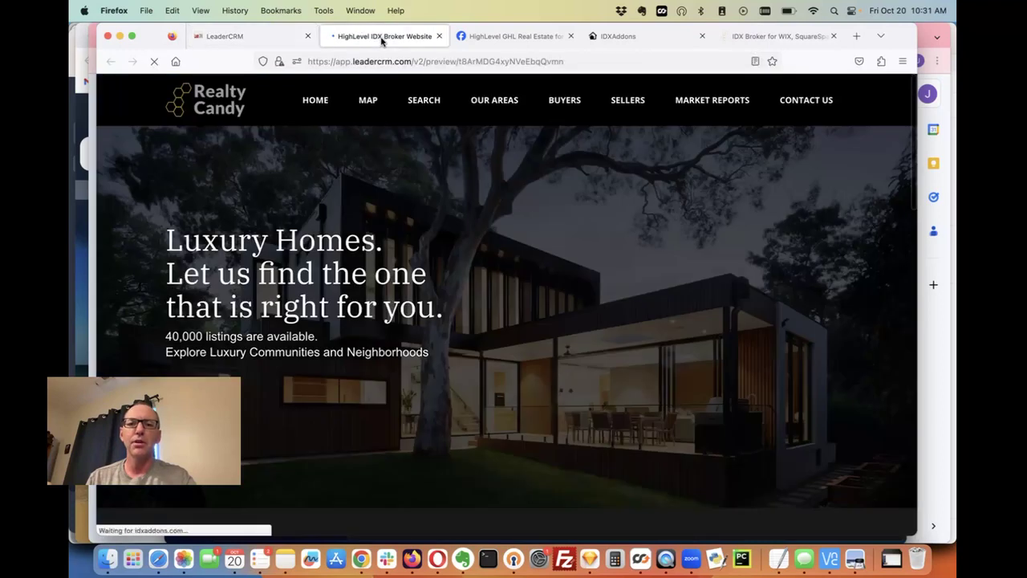
{"action": "scroll", "coordinate": [470, 274], "scroll_direction": "down", "scroll_amount": 3}
{"action": "scroll", "coordinate": [469, 274], "scroll_direction": "down", "scroll_amount": 3}
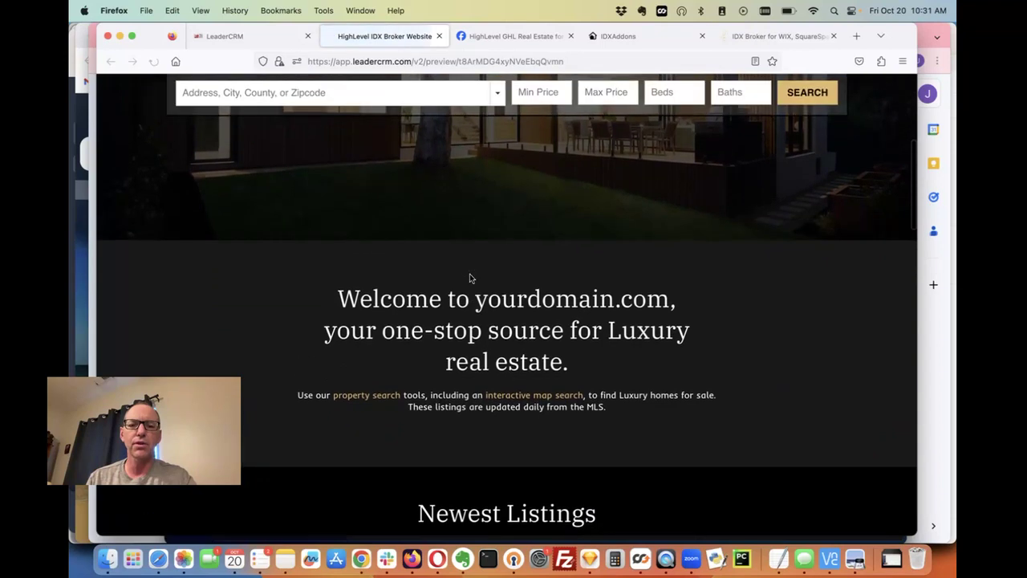
{"action": "scroll", "coordinate": [469, 274], "scroll_direction": "up", "scroll_amount": 3}
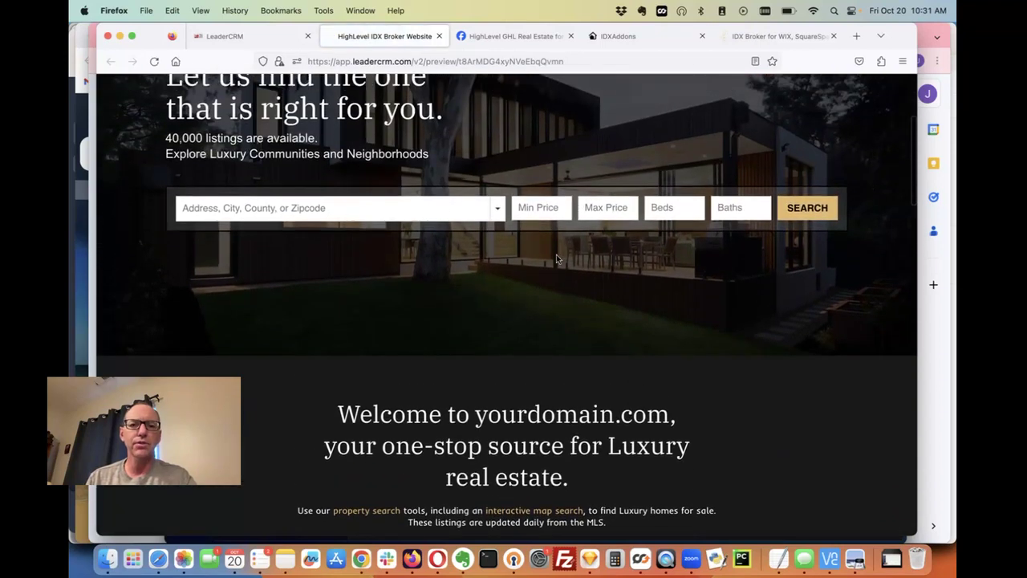
{"action": "scroll", "coordinate": [515, 300], "scroll_direction": "down", "scroll_amount": 3}
{"action": "scroll", "coordinate": [514, 300], "scroll_direction": "down", "scroll_amount": 3}
{"action": "scroll", "coordinate": [515, 300], "scroll_direction": "down", "scroll_amount": 2}
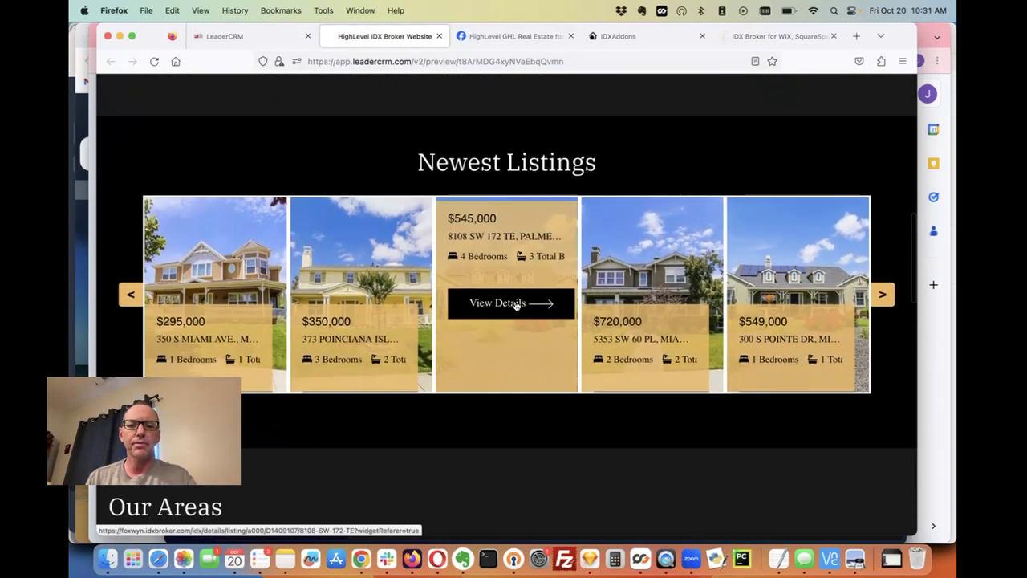
{"action": "scroll", "coordinate": [515, 305], "scroll_direction": "down", "scroll_amount": 4}
Scroll through the rest of the Realty Candy demo site, then return to LeaderCRM.
{"action": "scroll", "coordinate": [516, 306], "scroll_direction": "down", "scroll_amount": 2}
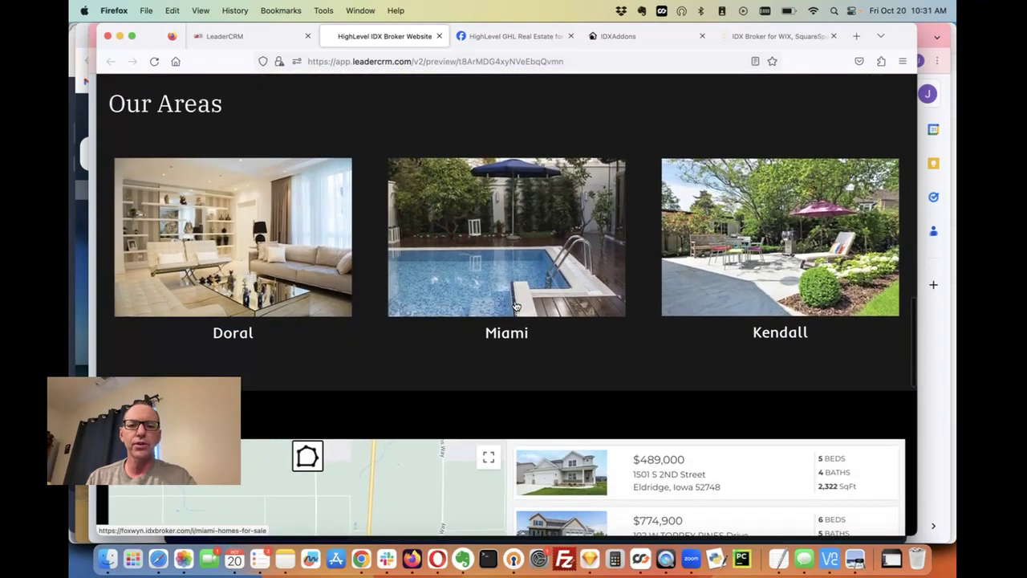
{"action": "scroll", "coordinate": [594, 333], "scroll_direction": "down", "scroll_amount": 3}
{"action": "scroll", "coordinate": [594, 334], "scroll_direction": "down", "scroll_amount": 1}
{"action": "scroll", "coordinate": [594, 334], "scroll_direction": "down", "scroll_amount": 3}
{"action": "scroll", "coordinate": [594, 334], "scroll_direction": "down", "scroll_amount": 2}
{"action": "scroll", "coordinate": [602, 398], "scroll_direction": "down", "scroll_amount": 1}
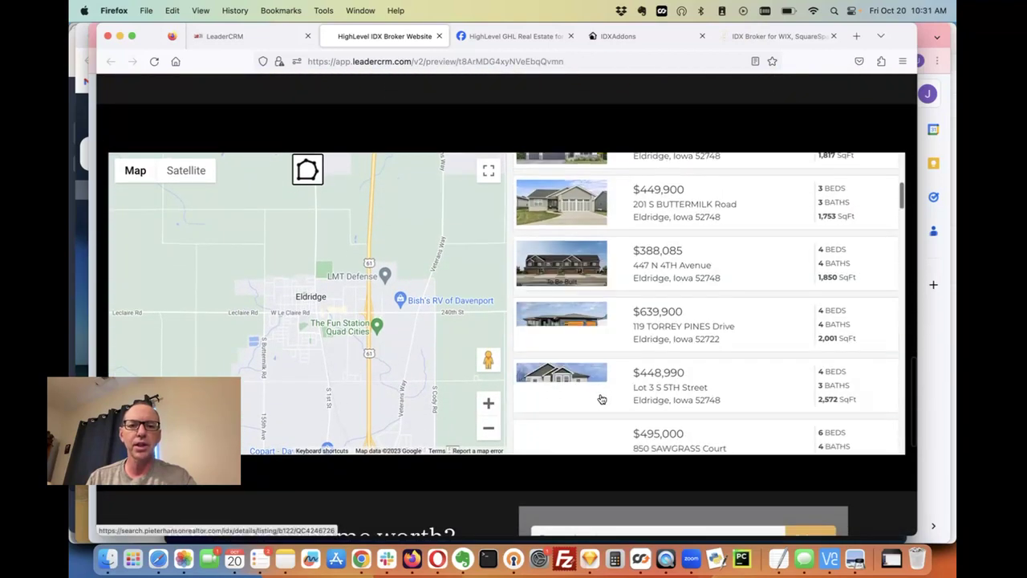
{"action": "scroll", "coordinate": [348, 482], "scroll_direction": "down", "scroll_amount": 1}
{"action": "scroll", "coordinate": [346, 478], "scroll_direction": "down", "scroll_amount": 2}
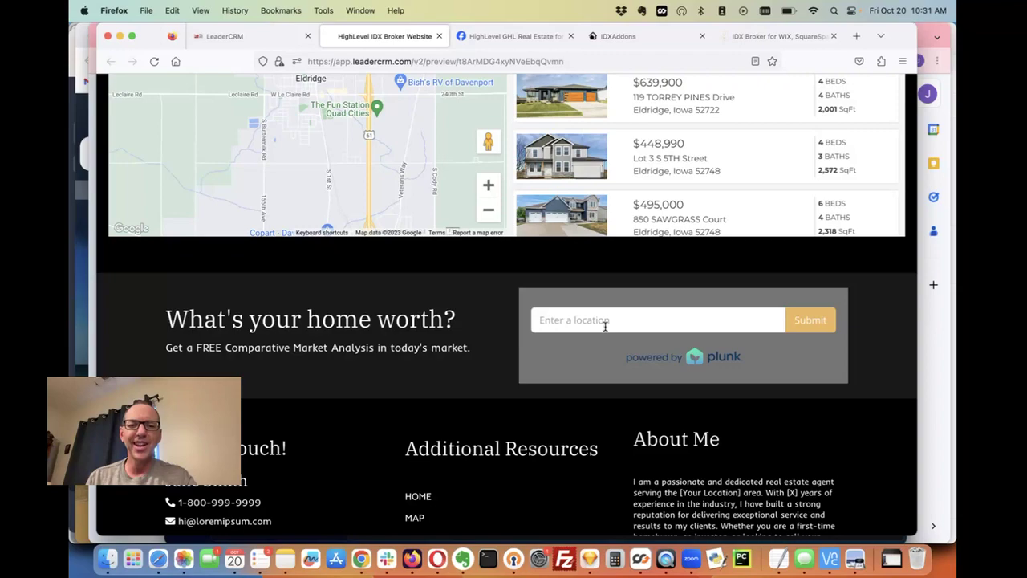
{"action": "scroll", "coordinate": [605, 326], "scroll_direction": "down", "scroll_amount": 3}
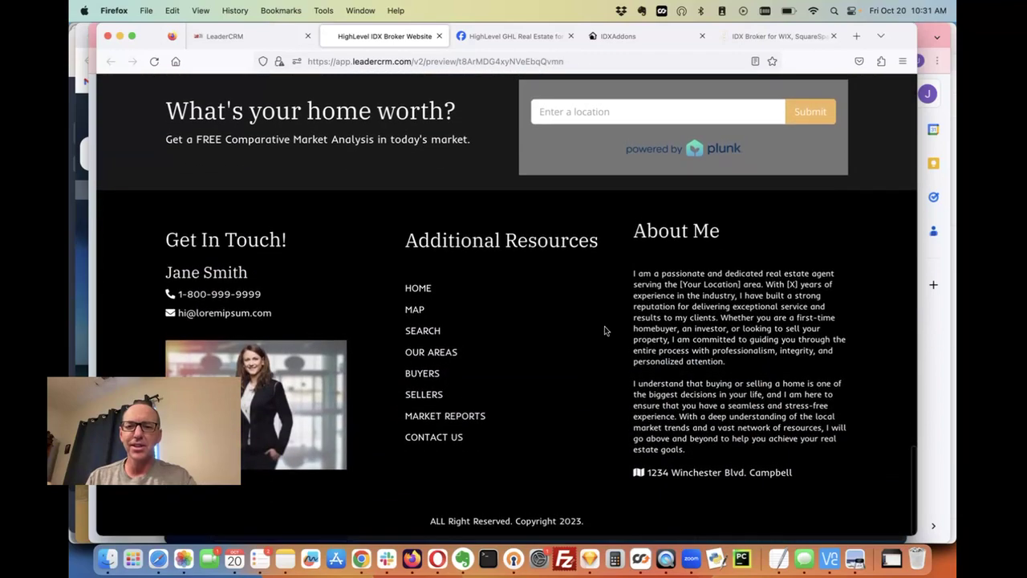
{"action": "scroll", "coordinate": [531, 286], "scroll_direction": "up", "scroll_amount": 15}
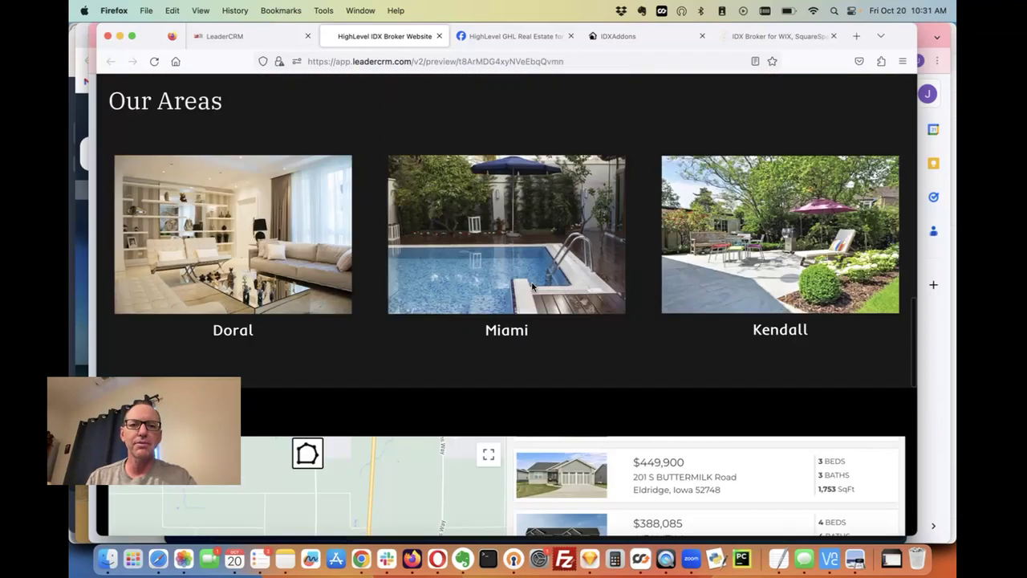
{"action": "scroll", "coordinate": [532, 282], "scroll_direction": "up", "scroll_amount": 10}
{"action": "scroll", "coordinate": [530, 239], "scroll_direction": "up", "scroll_amount": 5}
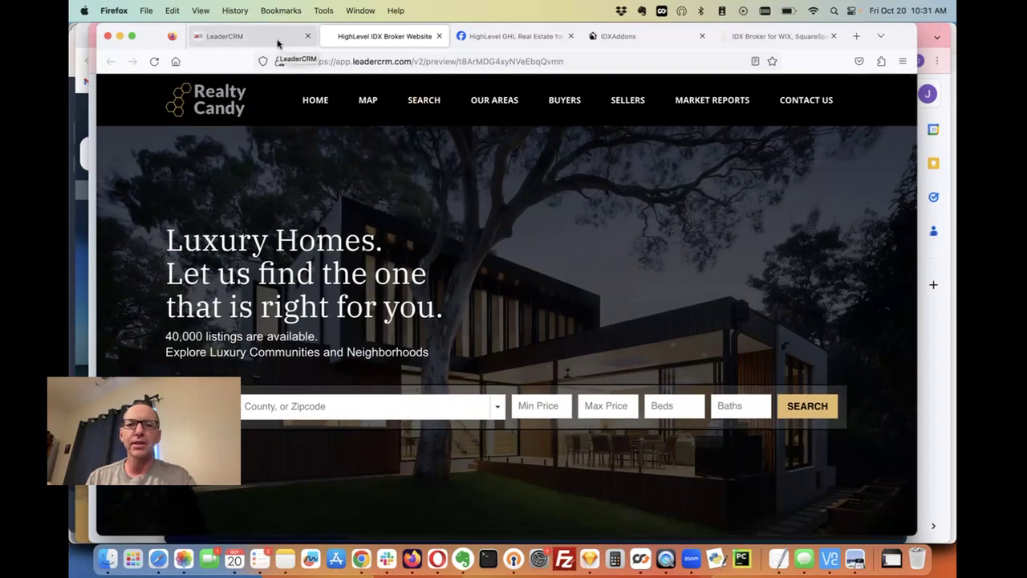
{"action": "left_click", "coordinate": [278, 44]}
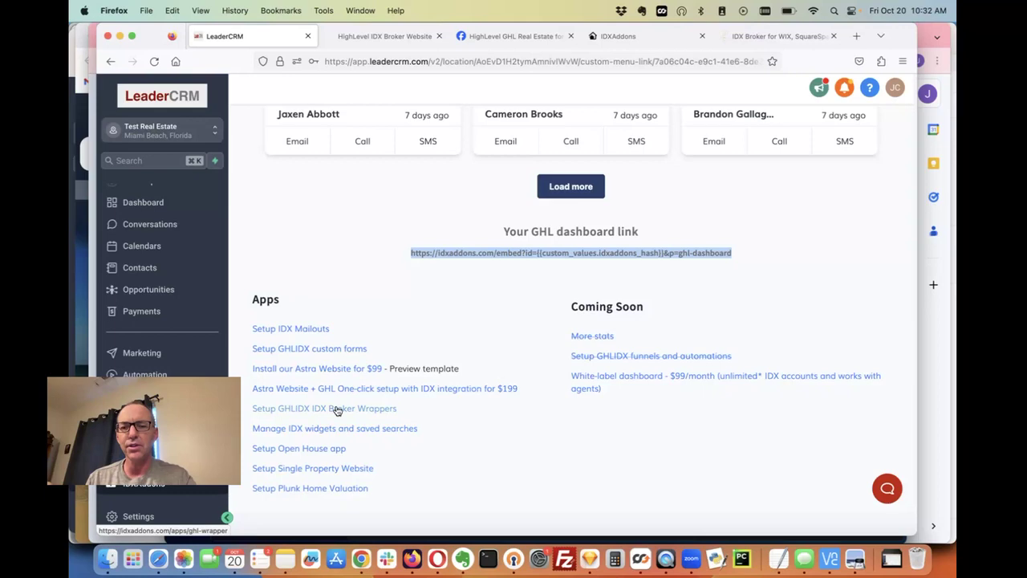
Open the 'Setup GHLIDX custom forms' app showing the GHL API key and auto lead sending.
{"action": "left_click", "coordinate": [344, 351]}
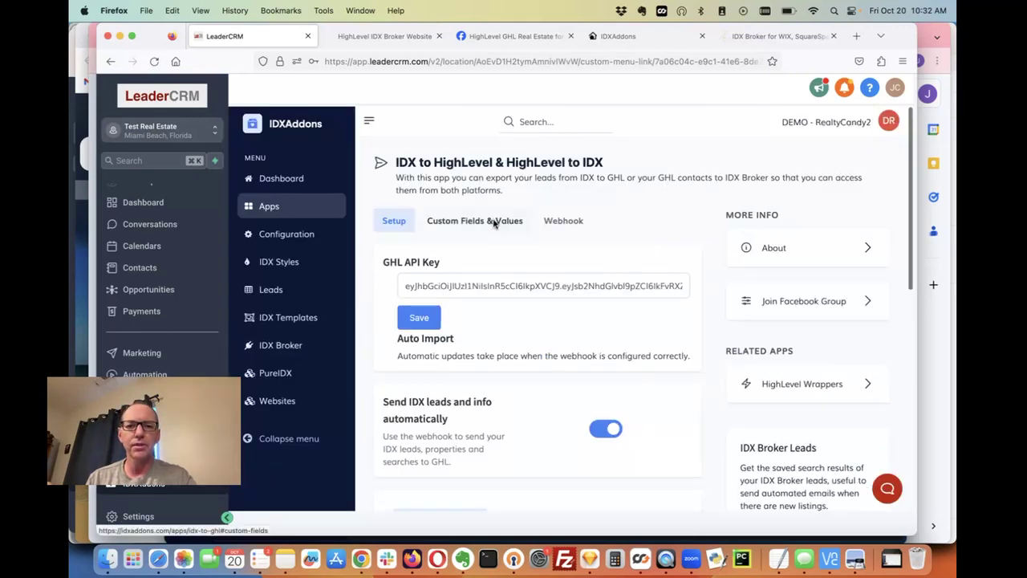
Scroll through Custom Fields & Values, all set, down to the IDXAddons Hash.
{"action": "left_click", "coordinate": [495, 222]}
{"action": "scroll", "coordinate": [532, 313], "scroll_direction": "down", "scroll_amount": 1}
{"action": "scroll", "coordinate": [533, 316], "scroll_direction": "down", "scroll_amount": 2}
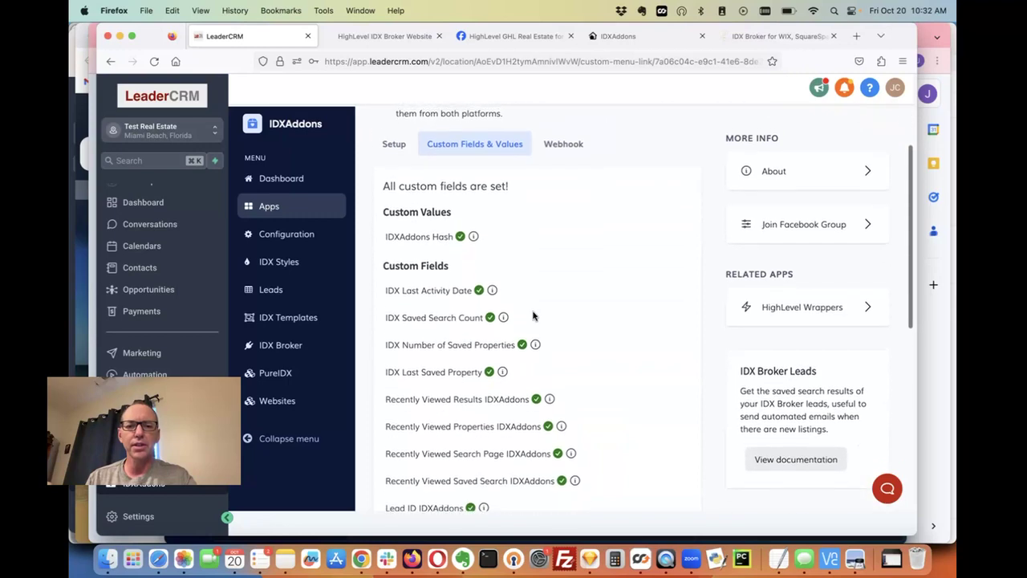
{"action": "scroll", "coordinate": [533, 315], "scroll_direction": "down", "scroll_amount": 1}
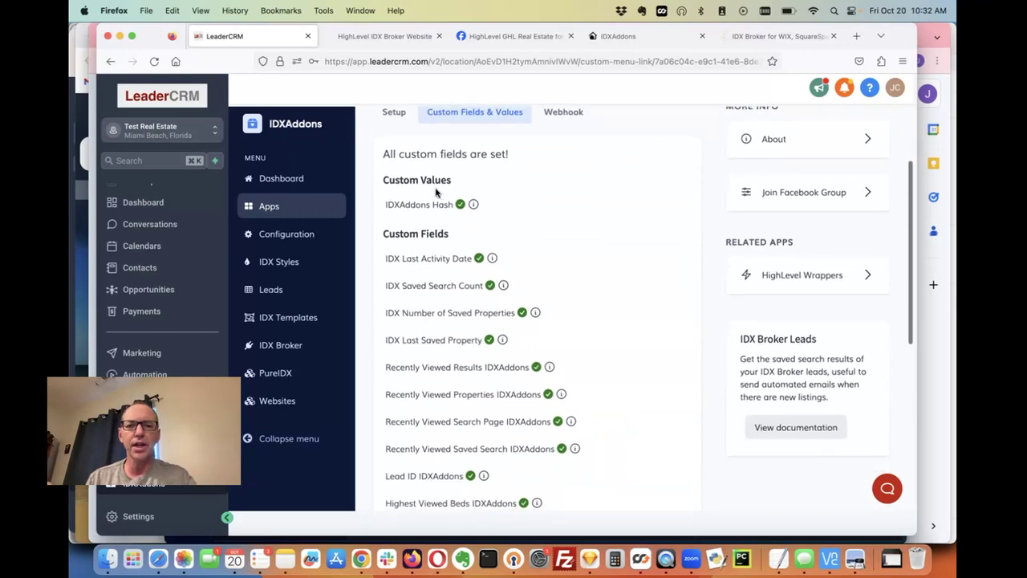
{"action": "scroll", "coordinate": [451, 237], "scroll_direction": "down", "scroll_amount": 1}
{"action": "scroll", "coordinate": [452, 236], "scroll_direction": "down", "scroll_amount": 5}
{"action": "scroll", "coordinate": [452, 237], "scroll_direction": "down", "scroll_amount": 2}
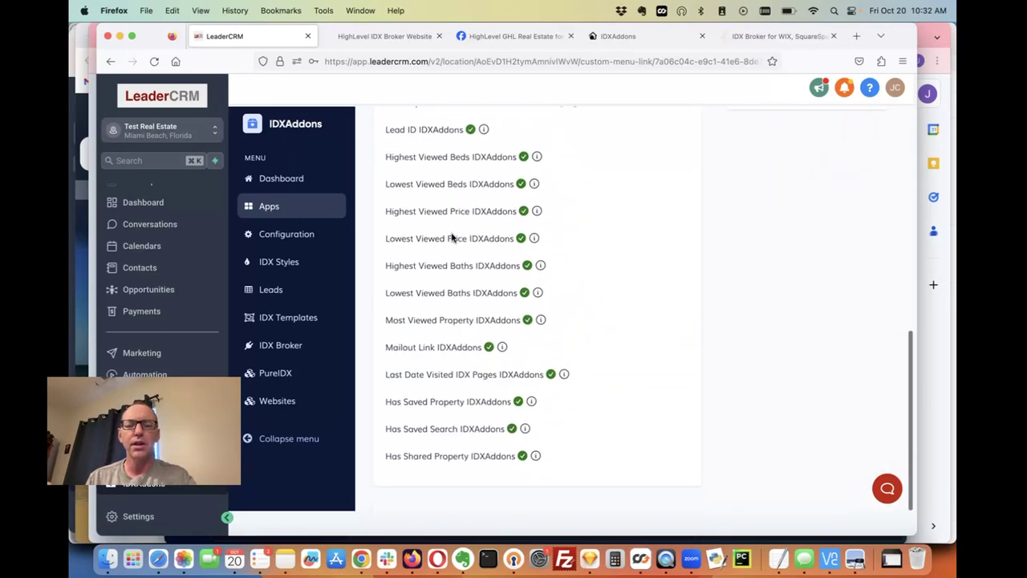
{"action": "scroll", "coordinate": [452, 236], "scroll_direction": "down", "scroll_amount": 1}
{"action": "scroll", "coordinate": [452, 236], "scroll_direction": "up", "scroll_amount": 1}
{"action": "scroll", "coordinate": [451, 236], "scroll_direction": "up", "scroll_amount": 9}
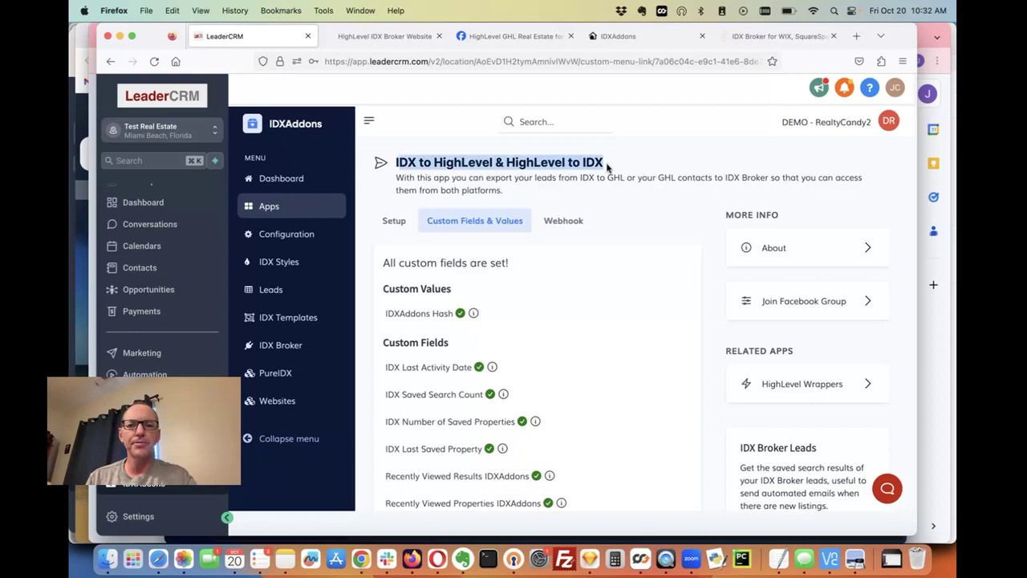
Return to the IDX to HighLevel Setup section and review its GHL API key and IDX Leads table.
{"action": "left_click", "coordinate": [394, 223]}
{"action": "scroll", "coordinate": [457, 276], "scroll_direction": "down", "scroll_amount": 2}
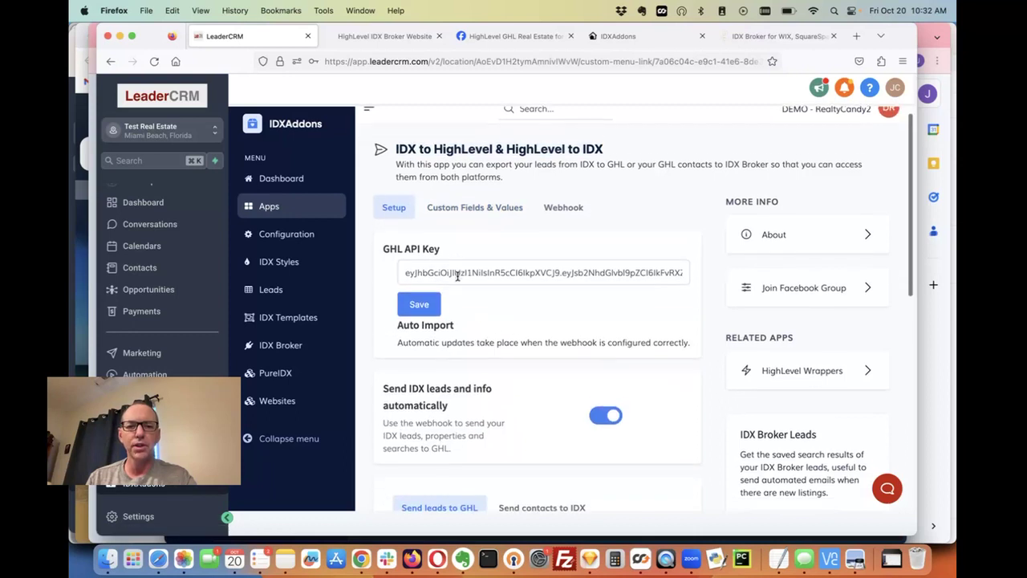
{"action": "scroll", "coordinate": [457, 281], "scroll_direction": "down", "scroll_amount": 1}
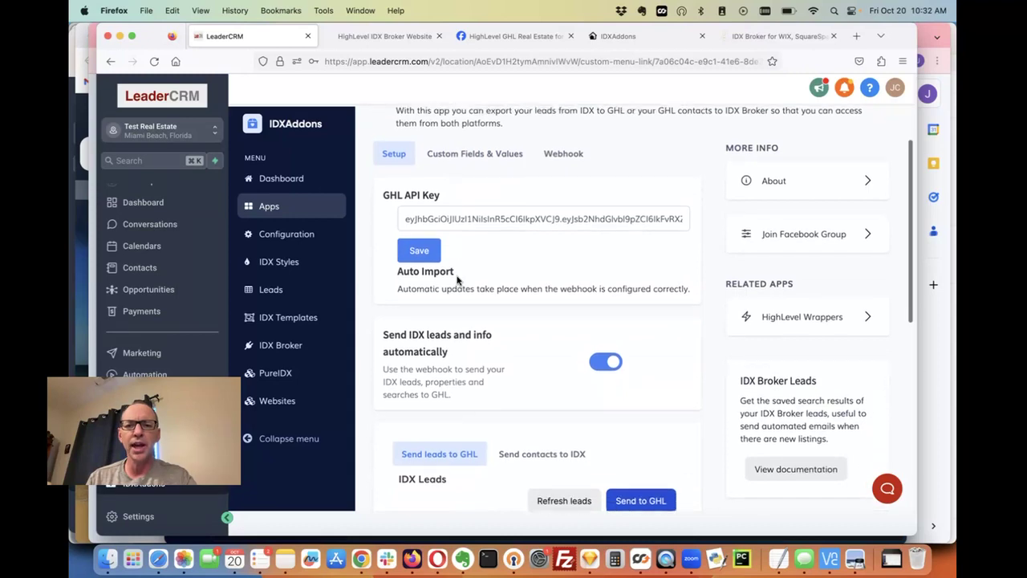
{"action": "scroll", "coordinate": [458, 281], "scroll_direction": "down", "scroll_amount": 3}
{"action": "scroll", "coordinate": [457, 280], "scroll_direction": "down", "scroll_amount": 3}
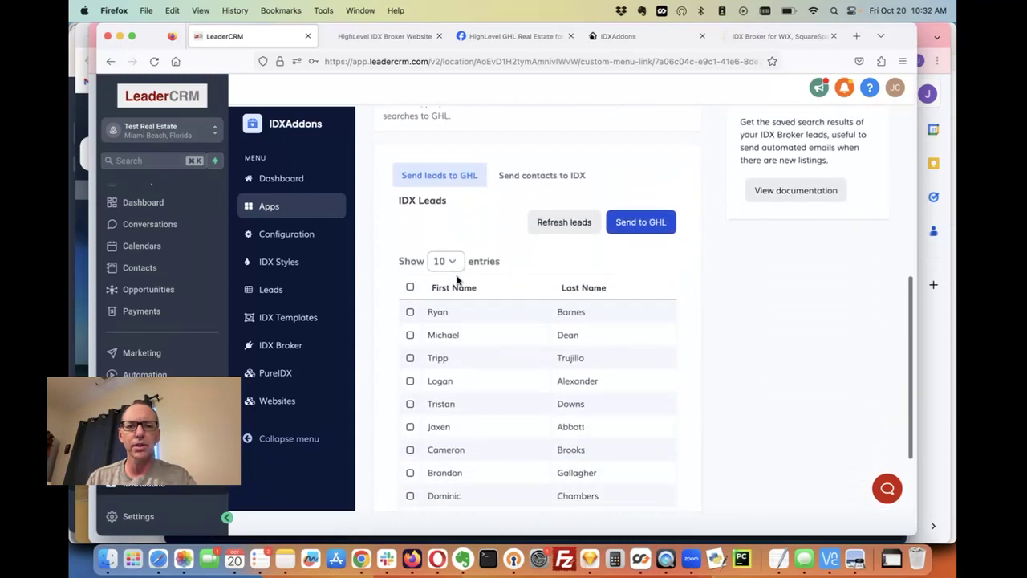
{"action": "scroll", "coordinate": [457, 276], "scroll_direction": "down", "scroll_amount": 3}
{"action": "scroll", "coordinate": [458, 276], "scroll_direction": "up", "scroll_amount": 7}
{"action": "scroll", "coordinate": [458, 276], "scroll_direction": "up", "scroll_amount": 3}
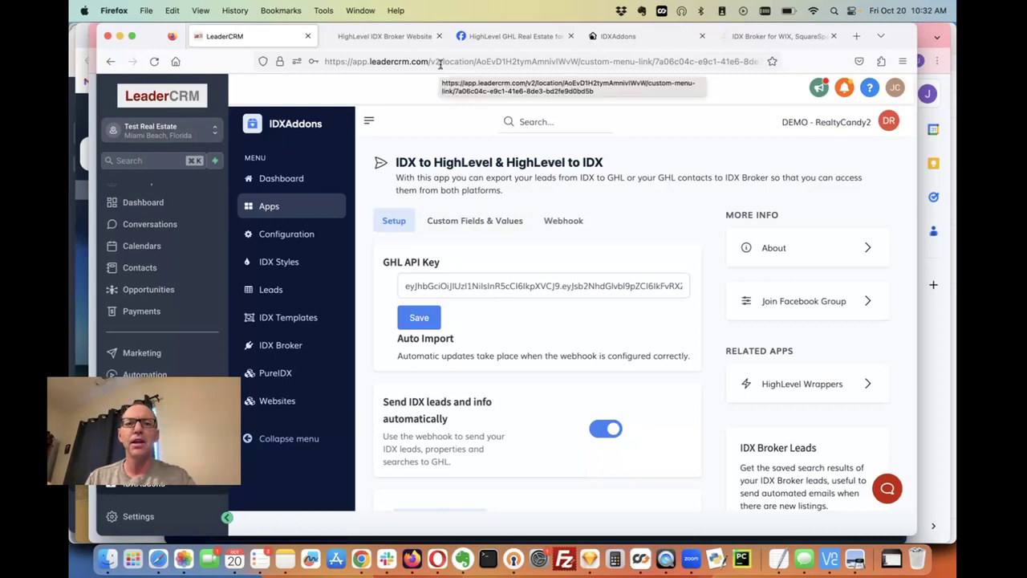
Switch to the Realty Candy free-access page and scroll to its IDX Broker 'Sign up here' offer.
{"action": "left_click", "coordinate": [634, 40]}
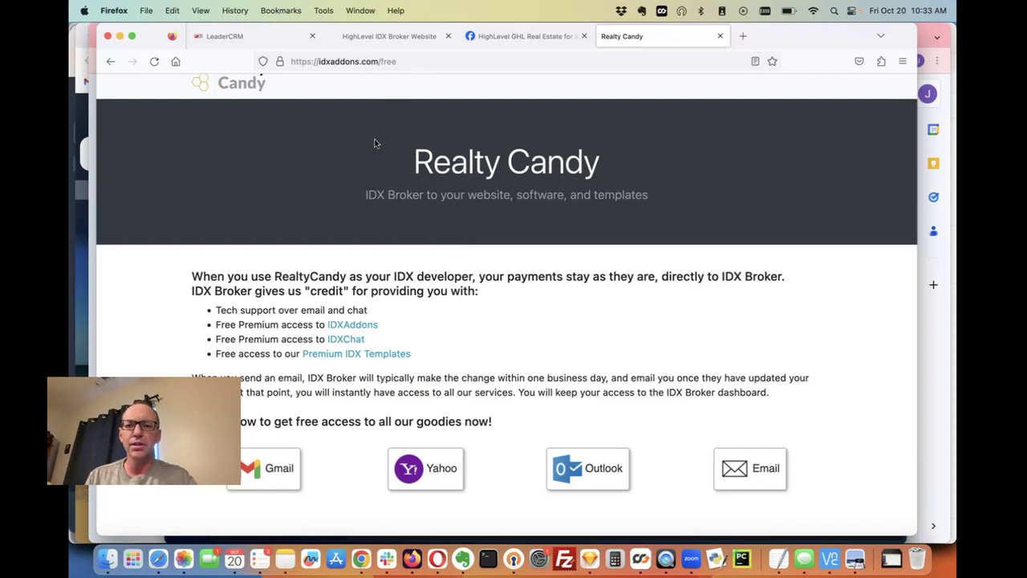
{"action": "scroll", "coordinate": [388, 212], "scroll_direction": "down", "scroll_amount": 3}
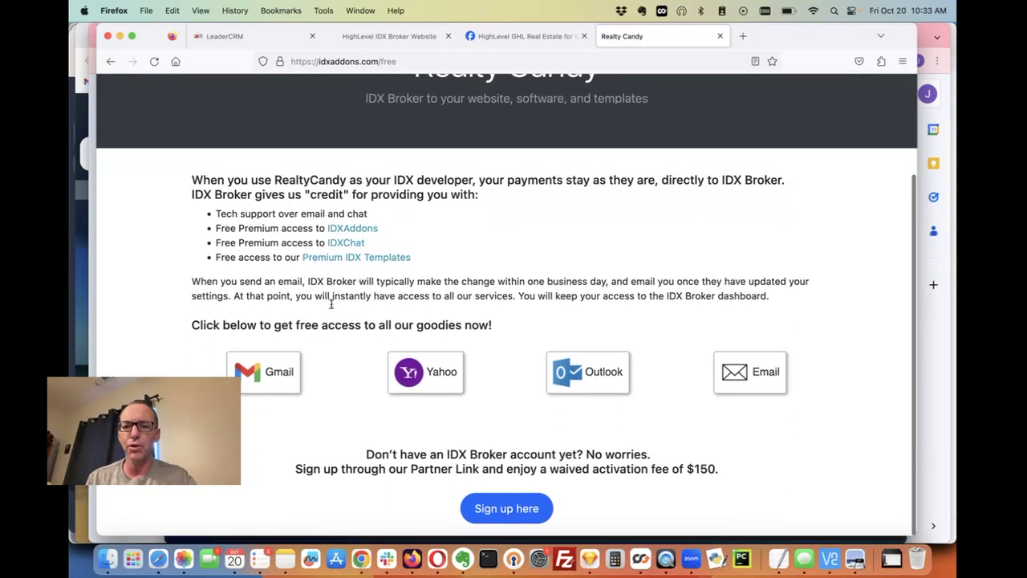